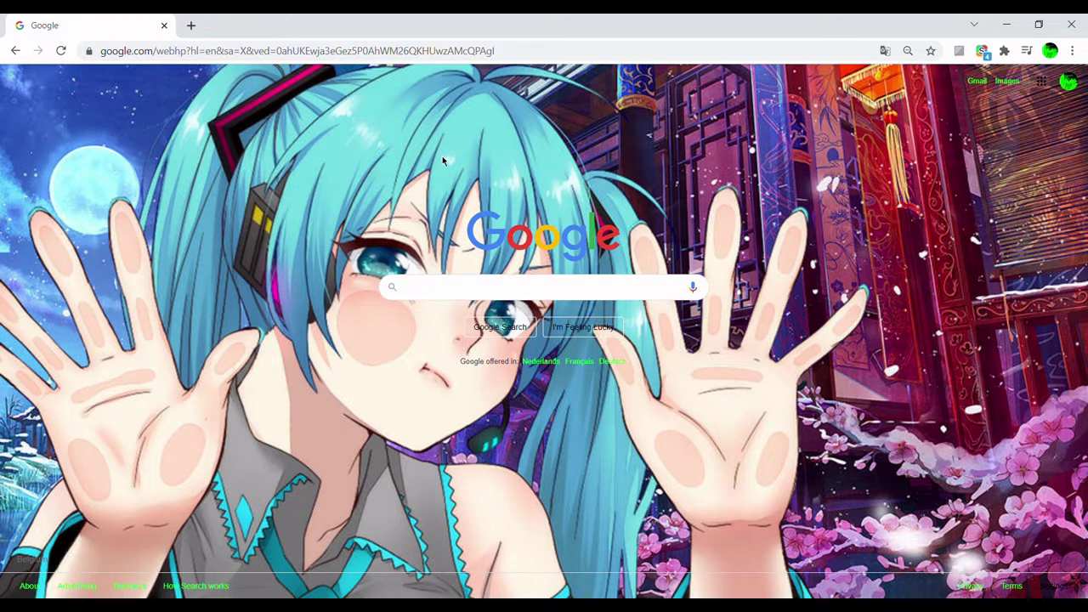
Step: Search Google for 'steamunlocked'
click(469, 289)
text(tea)
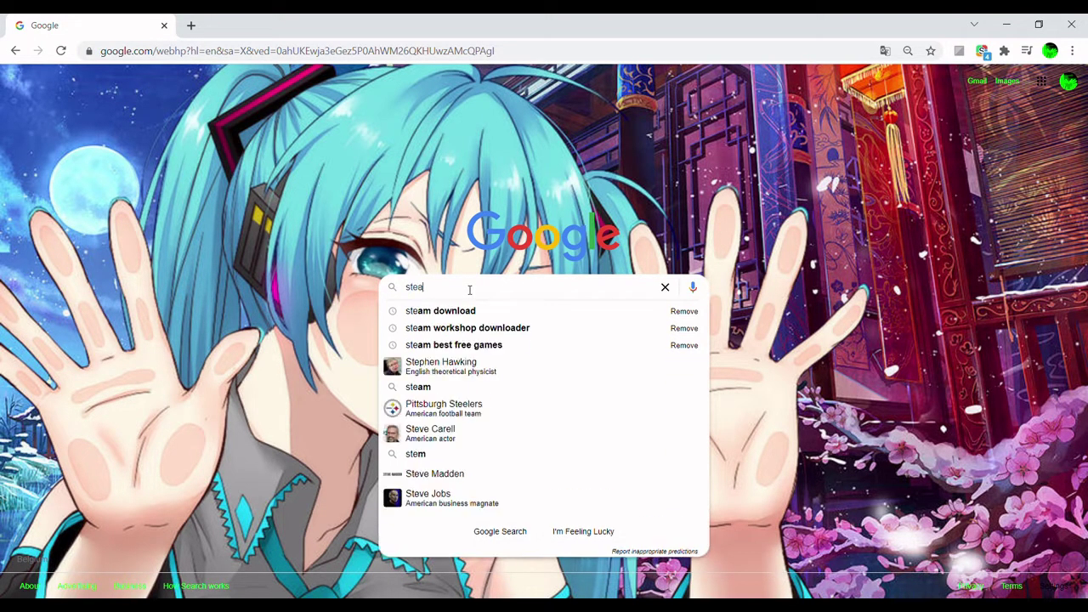
text(munlocked)
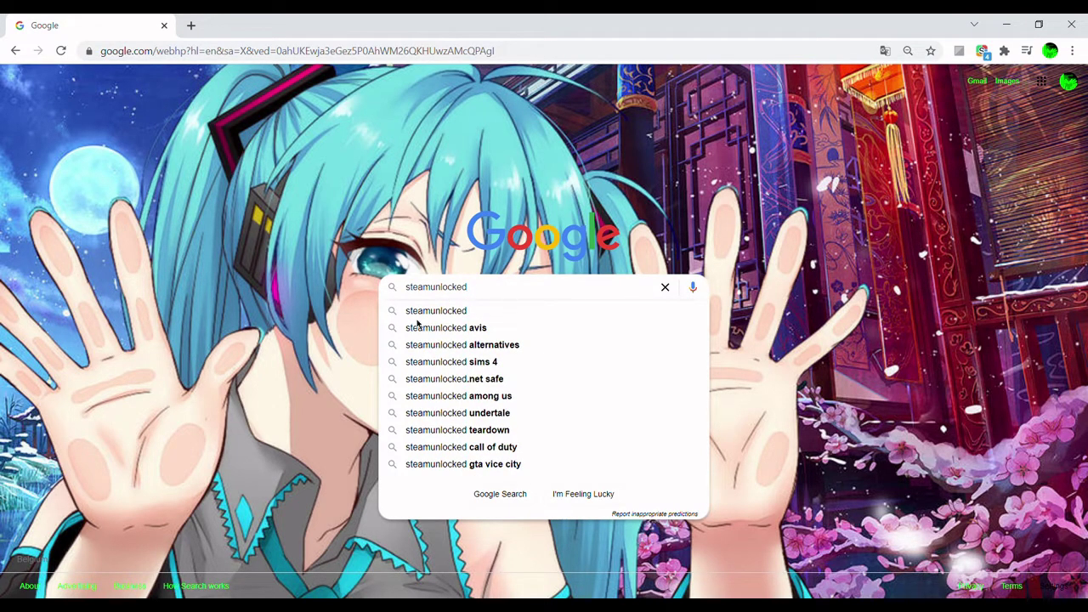
key(Return)
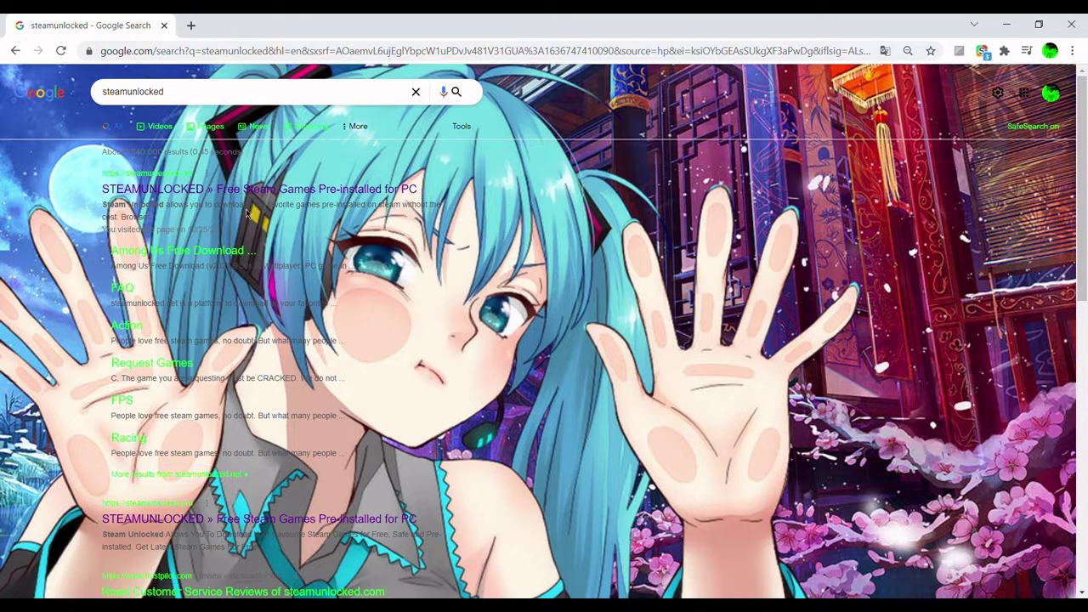
Step: Open the STEAMUNLOCKED site and browse its Recently Added and Action & Adventure game rows
click(251, 193)
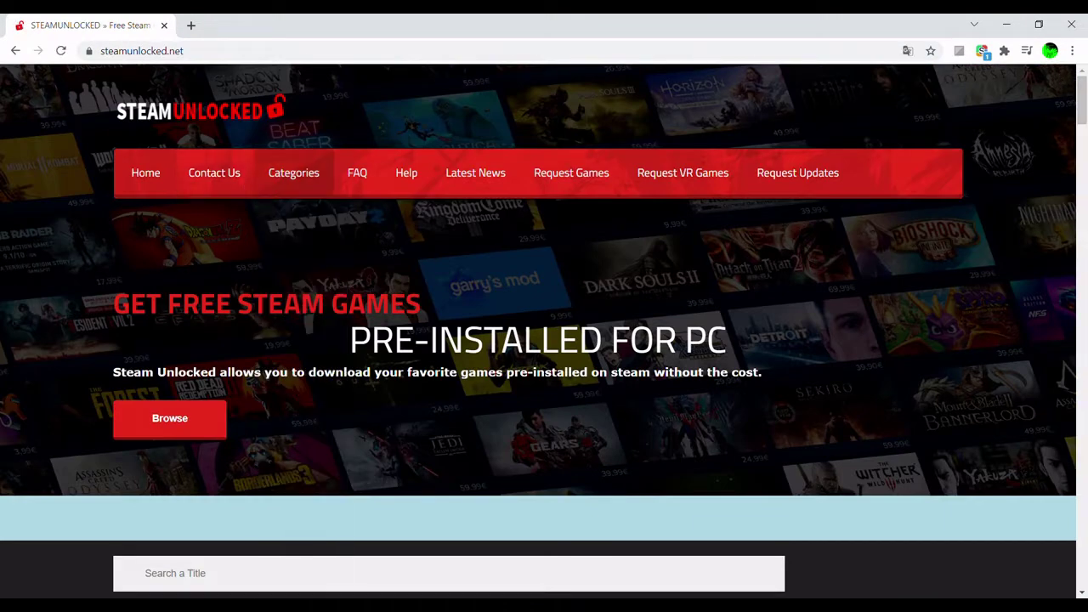
scroll(1083, 94, down, 2)
scroll(1084, 101, down, 2)
scroll(1085, 100, down, 1)
scroll(1085, 101, down, 1)
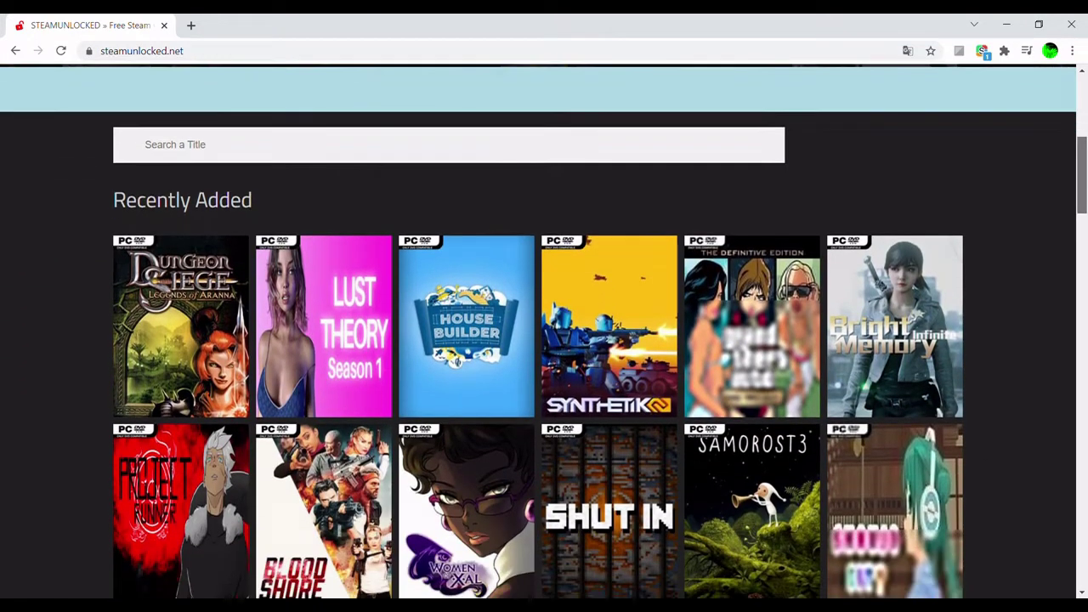
scroll(1079, 170, down, 1)
scroll(1079, 170, down, 2)
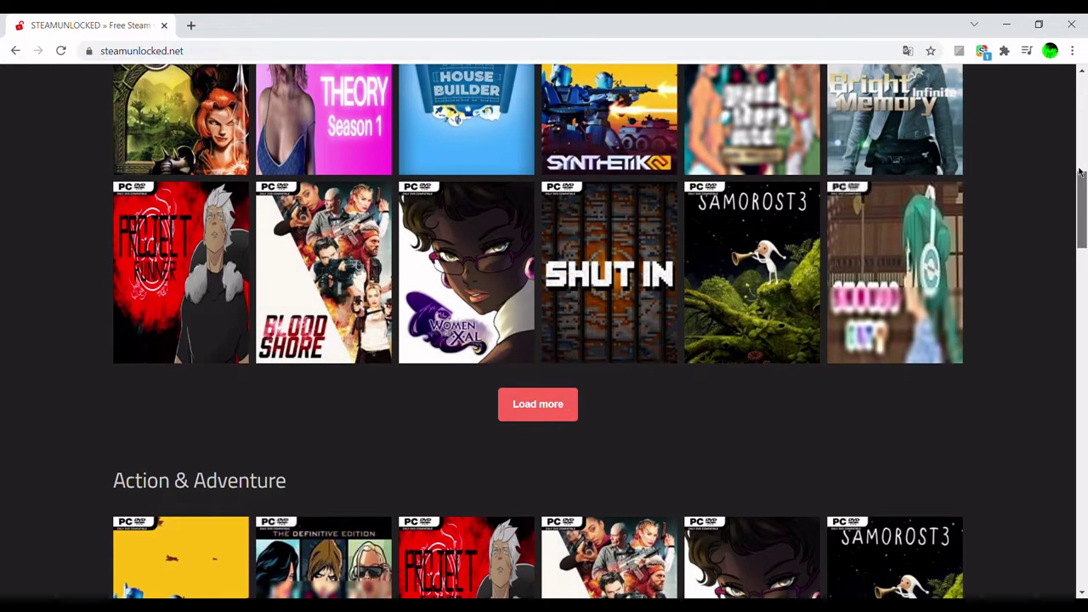
drag(1079, 170, 1082, 198)
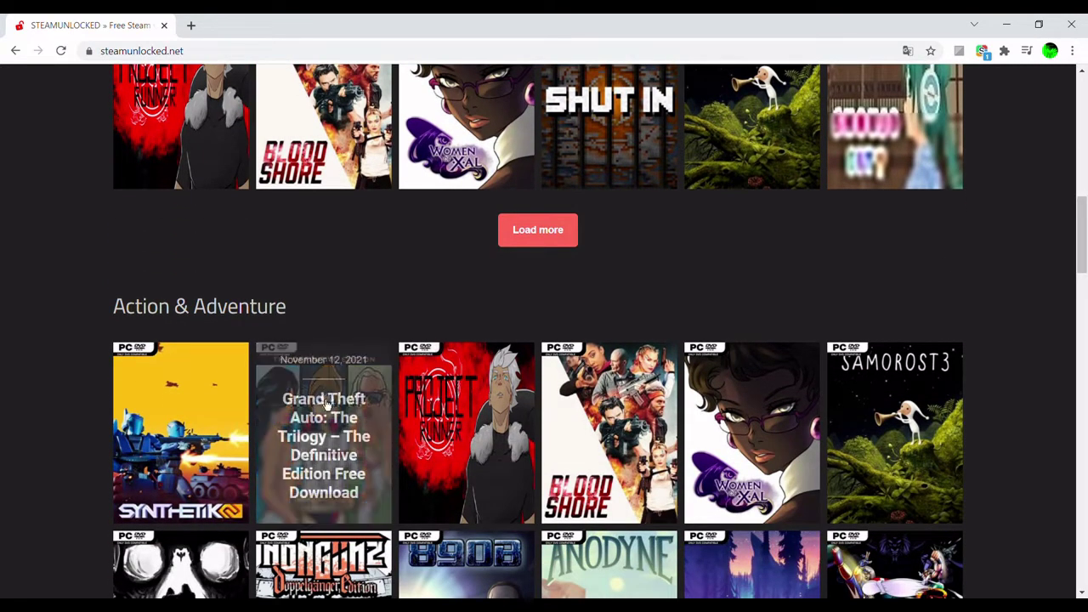
mouse_move(1081, 237)
mouse_down()
mouse_move(1082, 280)
mouse_move(1084, 146)
mouse_move(1083, 178)
mouse_up()
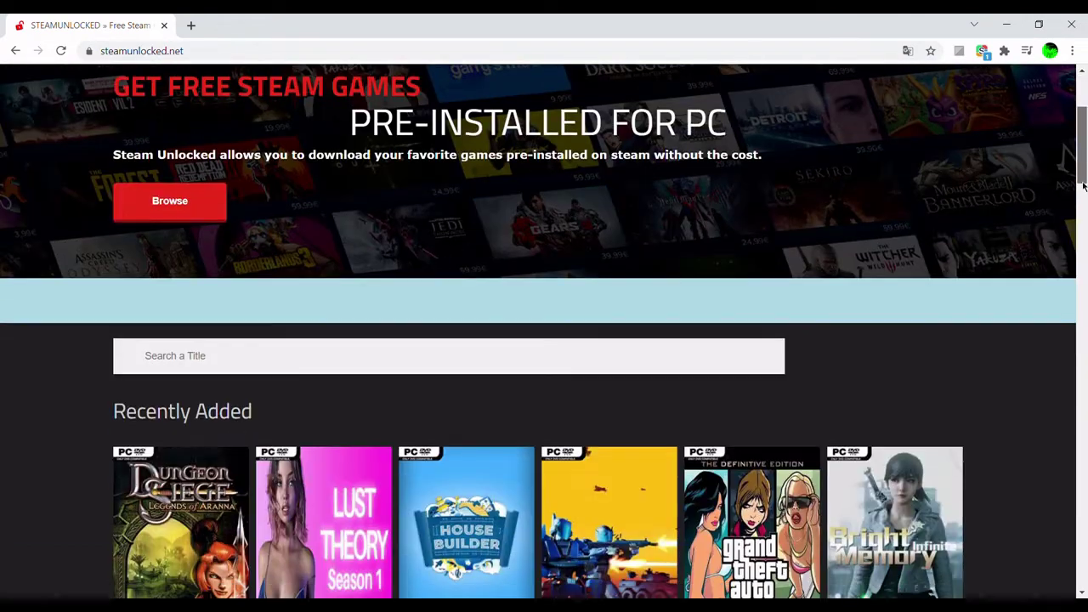
Step: Search the SteamUnlocked site for Wallpaper Engine
click(336, 373)
text(wallpap)
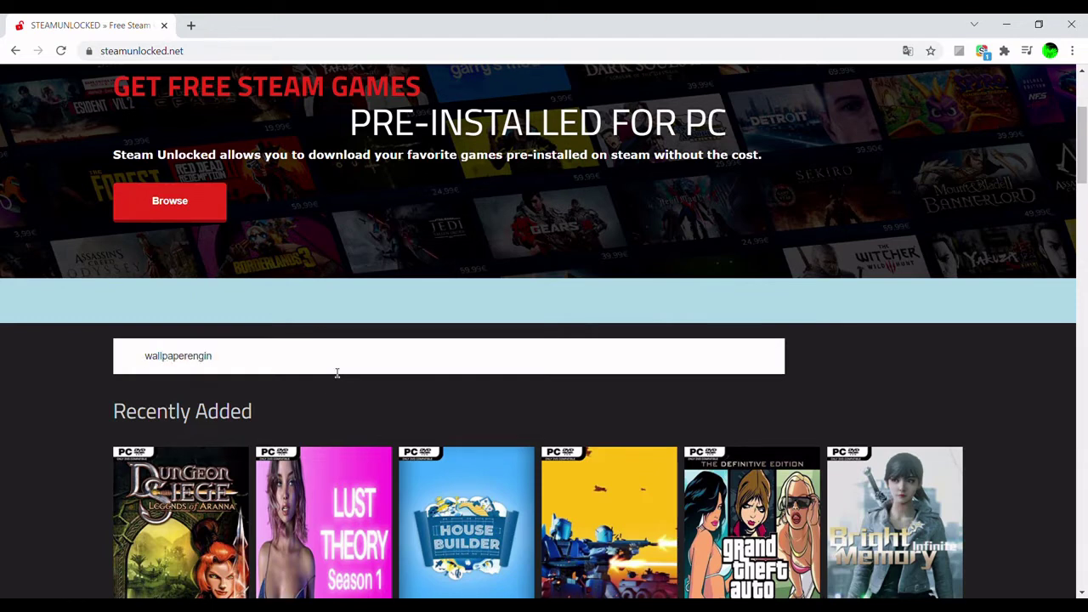
text(erengin)
key(Return)
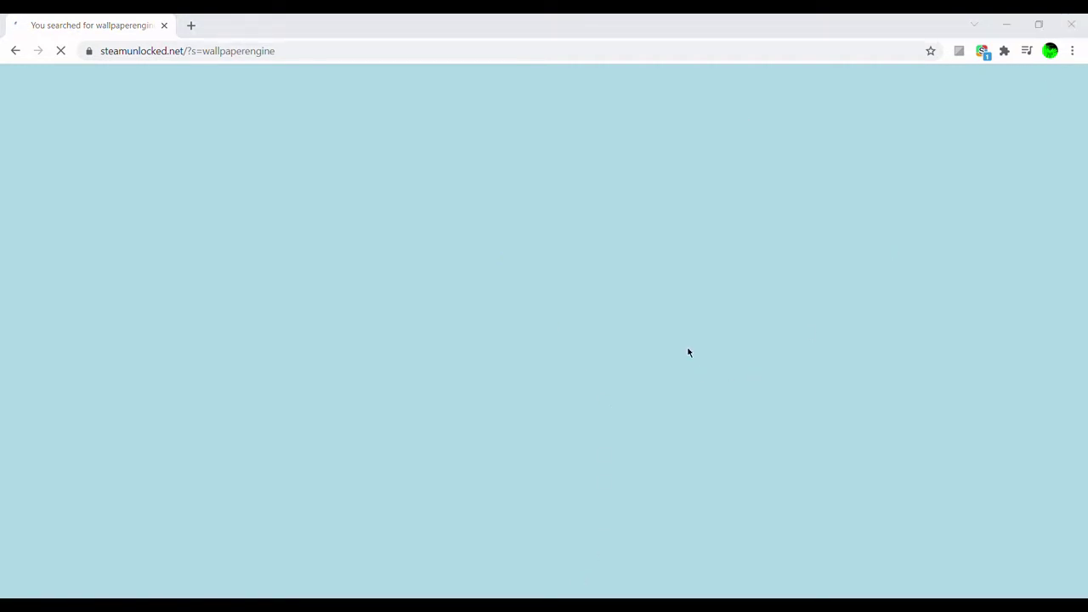
Step: Open a spare new tab, then rerun the site search as 'wallpaper' to list Wallpaper Engine v1.7.12
click(192, 25)
click(128, 25)
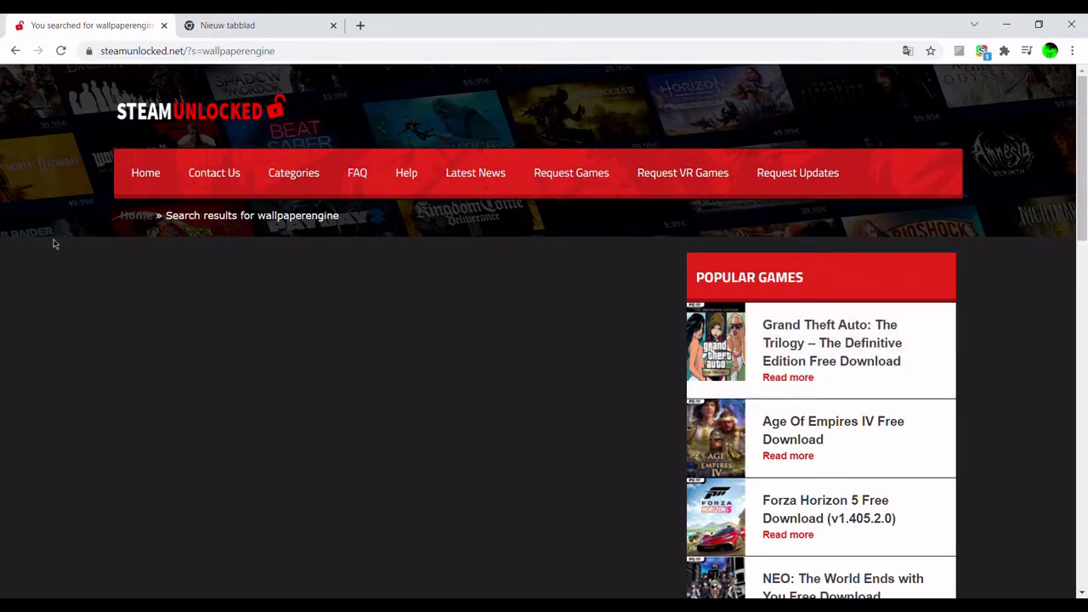
click(15, 51)
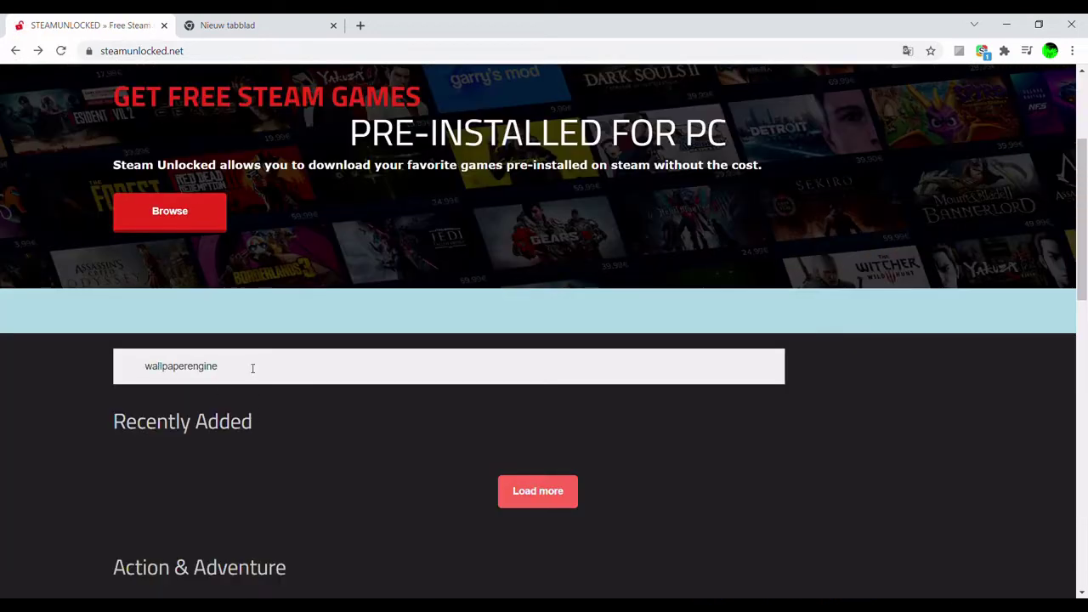
key(BackSpace)
key(BackSpace)
key(BackSpace)
key(BackSpace)
key(BackSpace)
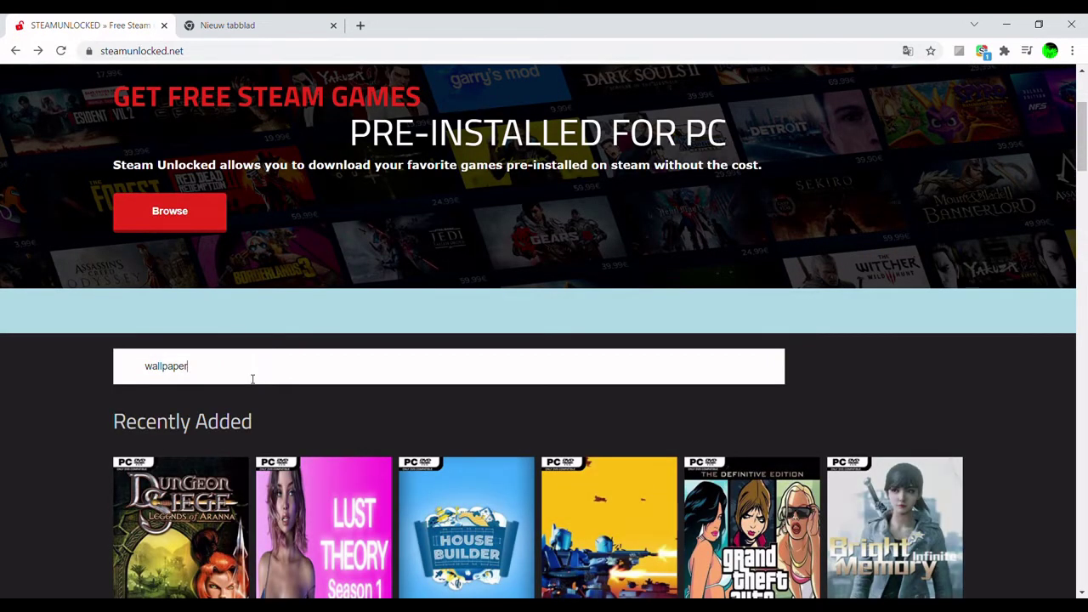
key(Return)
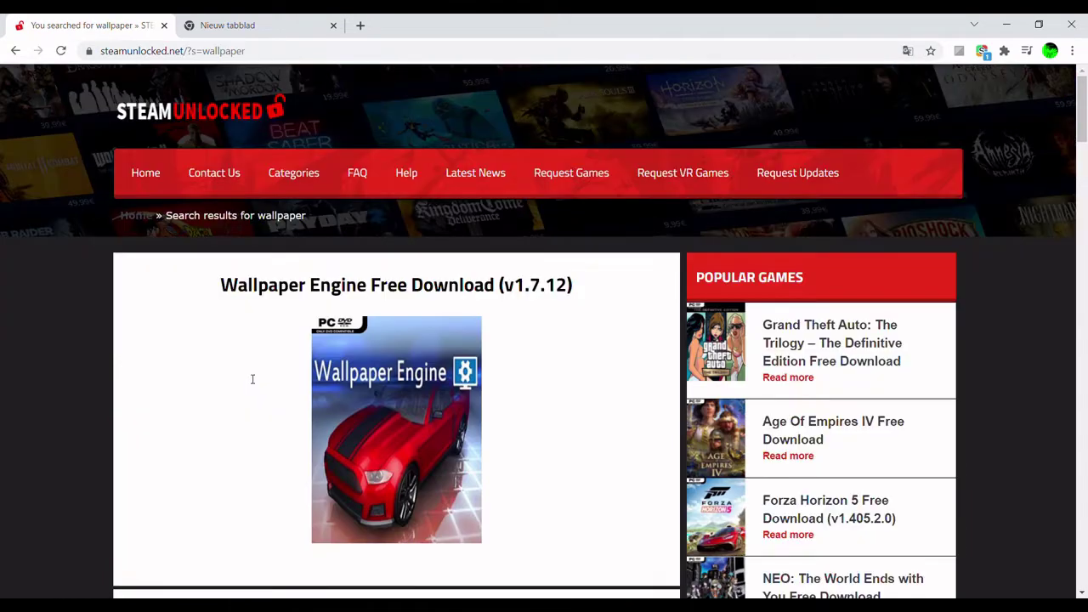
scroll(253, 373, down, 5)
scroll(252, 373, up, 5)
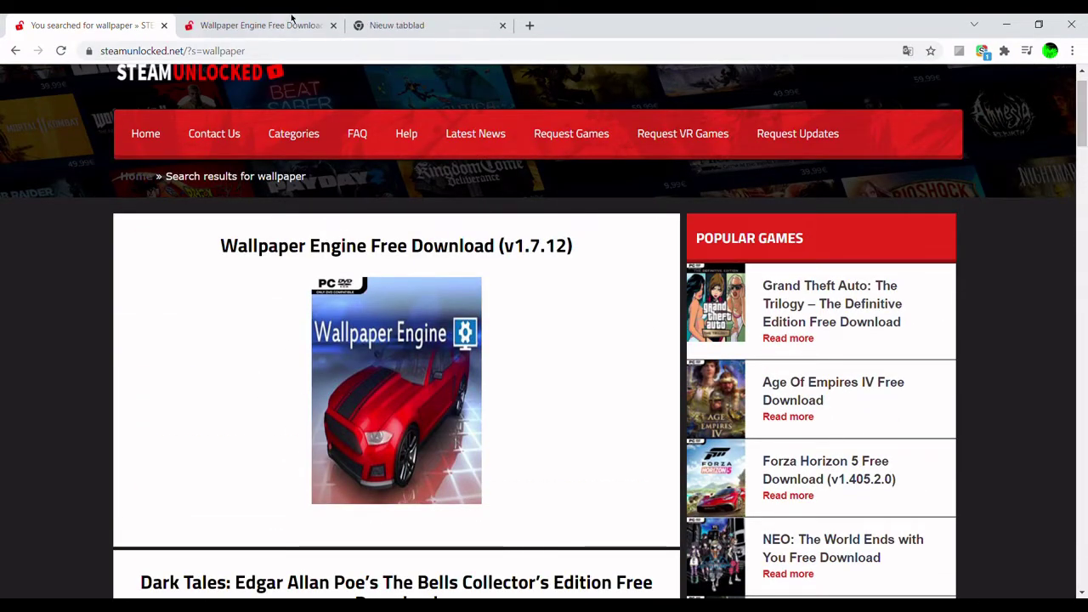
Step: Open the Wallpaper Engine Free Download page, reach UploadHaven, and close the Download Ready ad tab
click(299, 19)
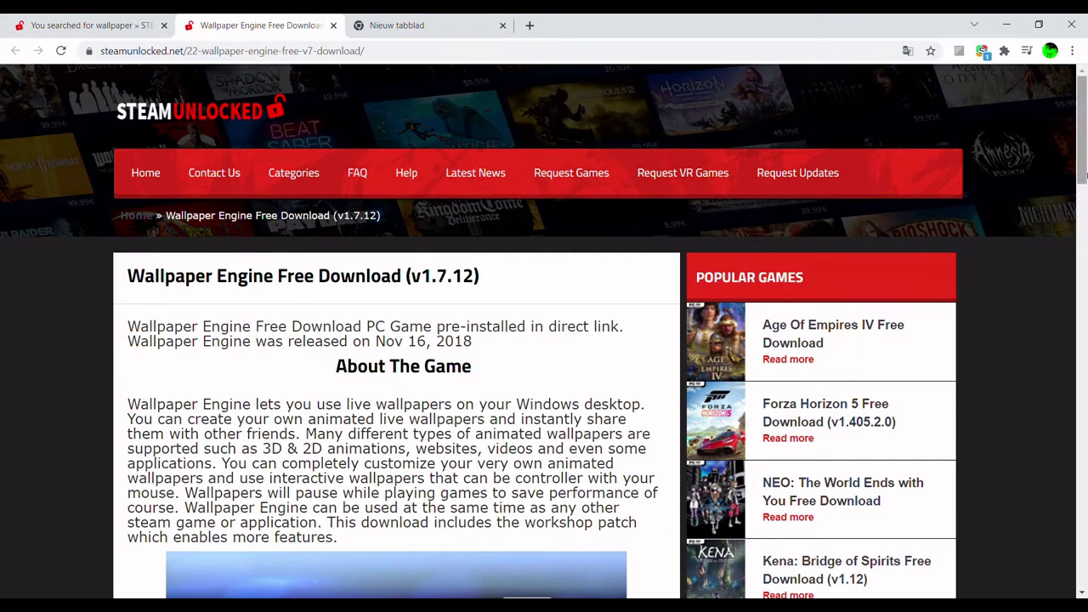
scroll(716, 74, down, 5)
scroll(717, 75, down, 4)
drag(1081, 340, 1081, 362)
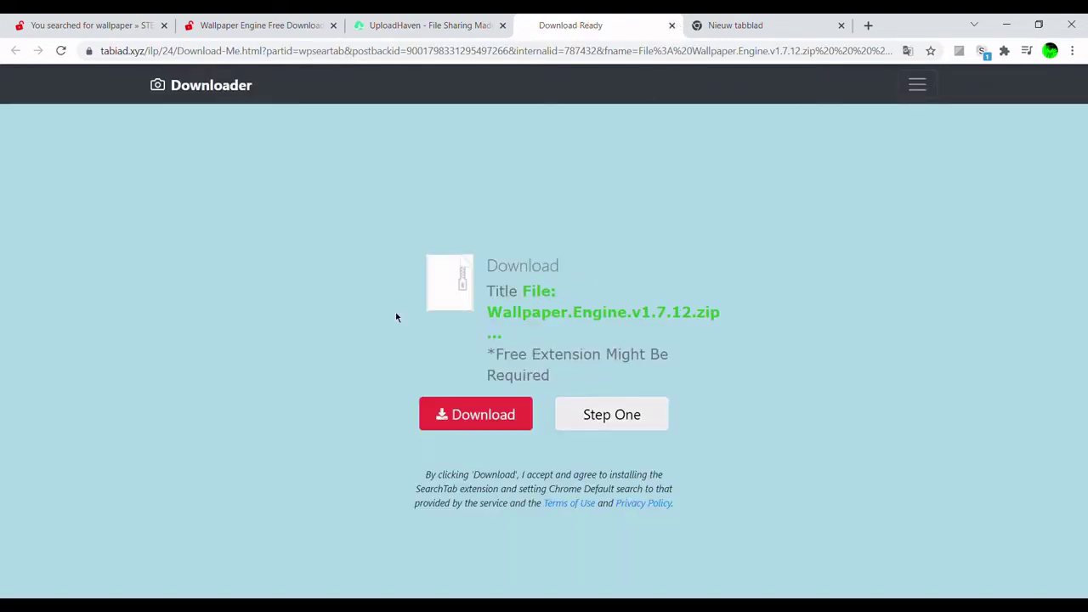
click(671, 25)
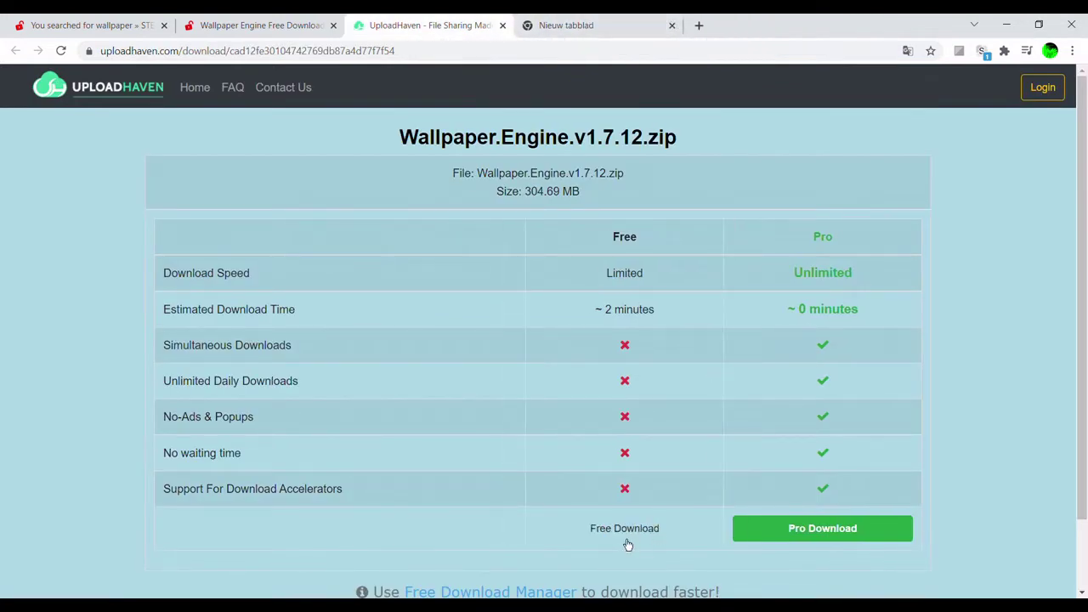
Step: Start the free download of Wallpaper.Engine.v1.7.12.zip, then cancel it
click(626, 539)
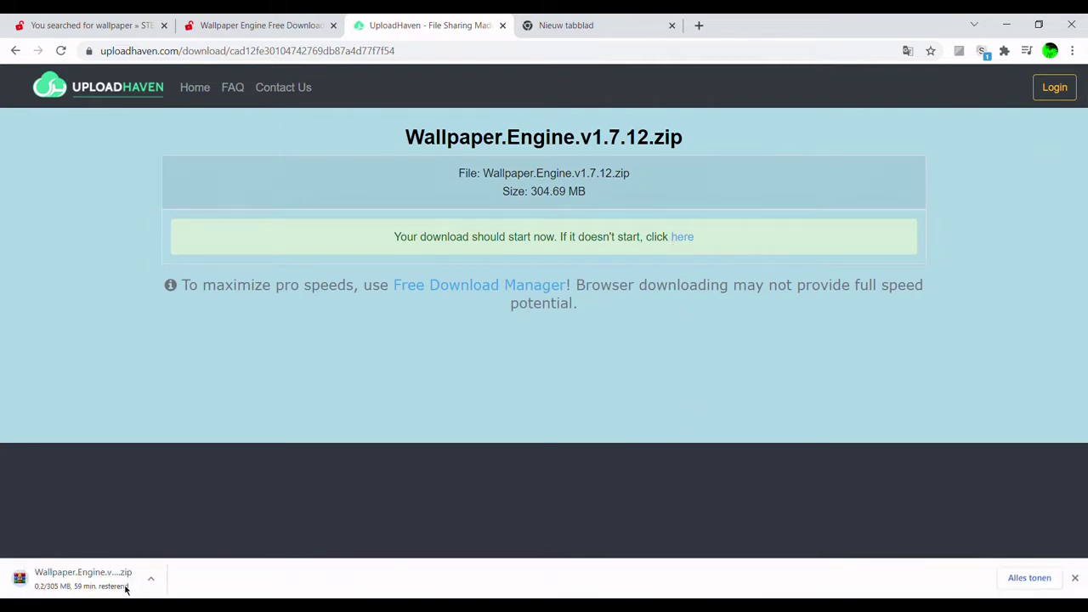
click(152, 577)
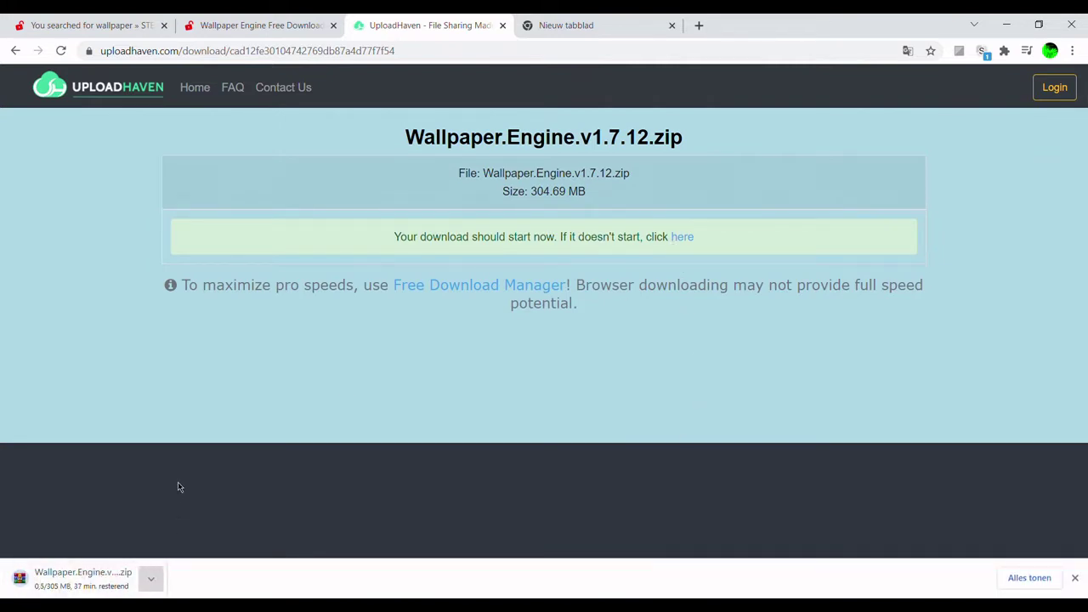
click(199, 558)
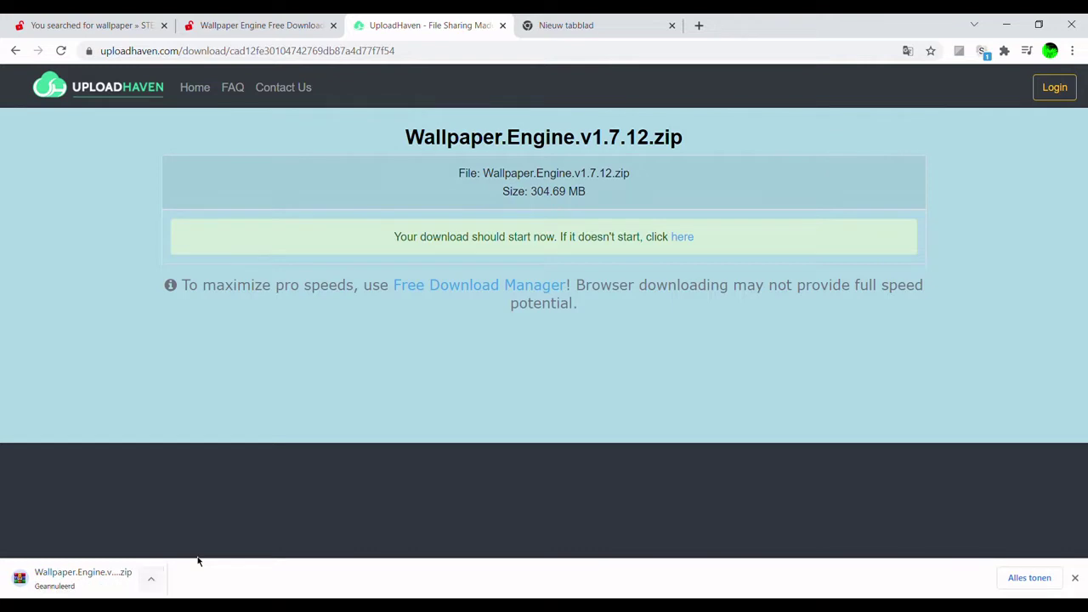
Step: Search 'steam wallpaper engine workshop', open the Steam Workshop page and turn on dark mode
click(634, 19)
text(st)
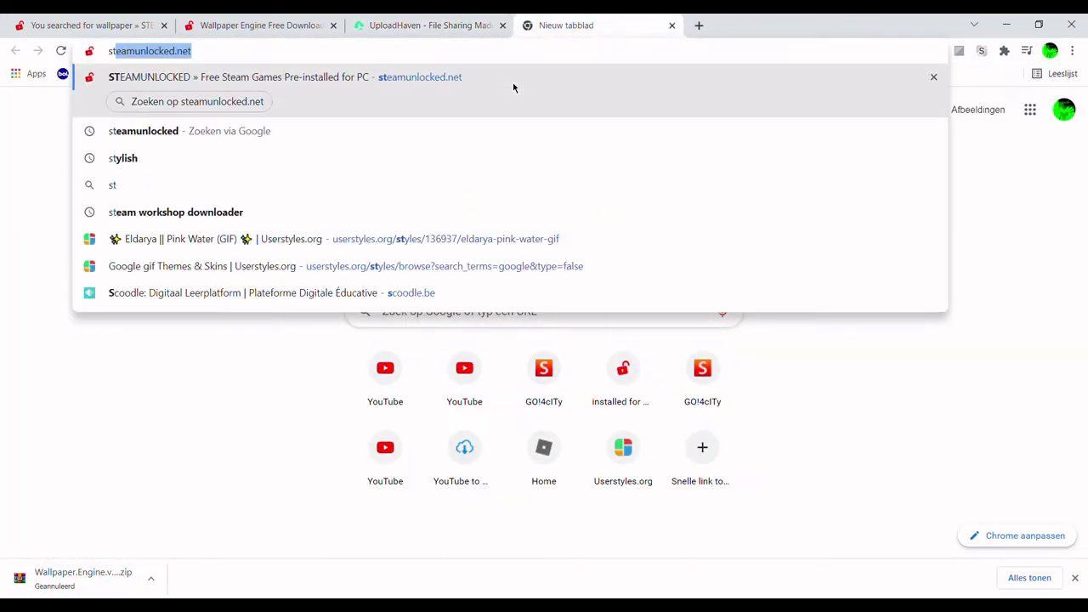
text(eam)
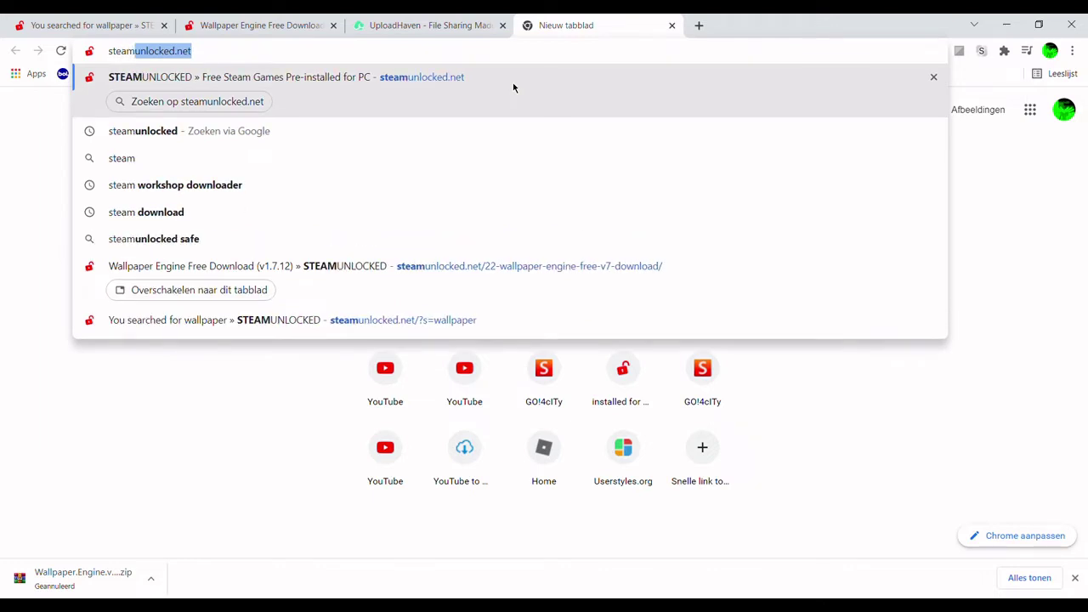
text( w)
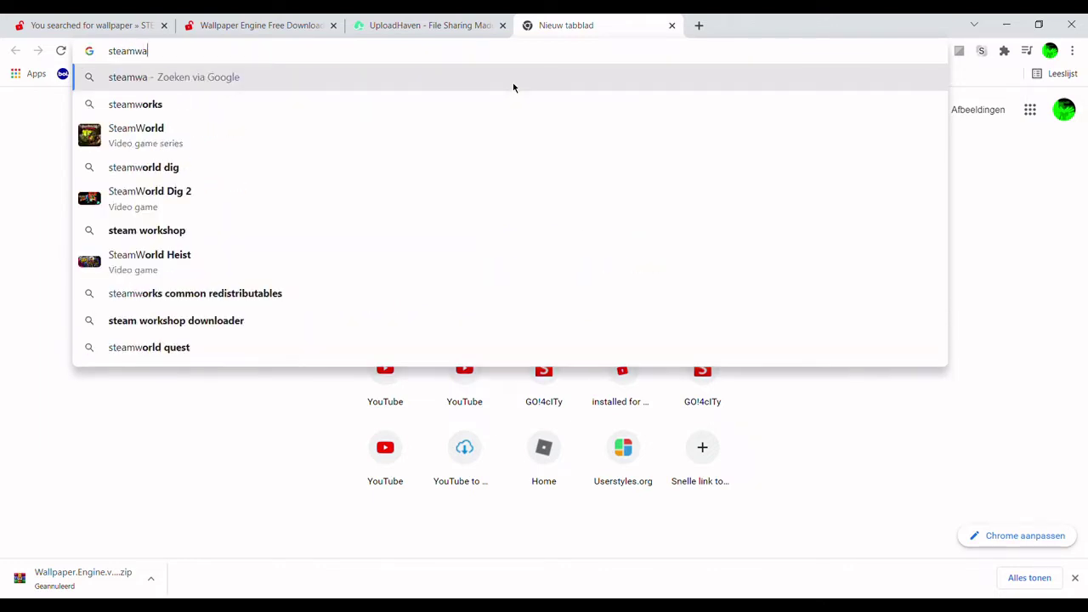
text(allpaper e)
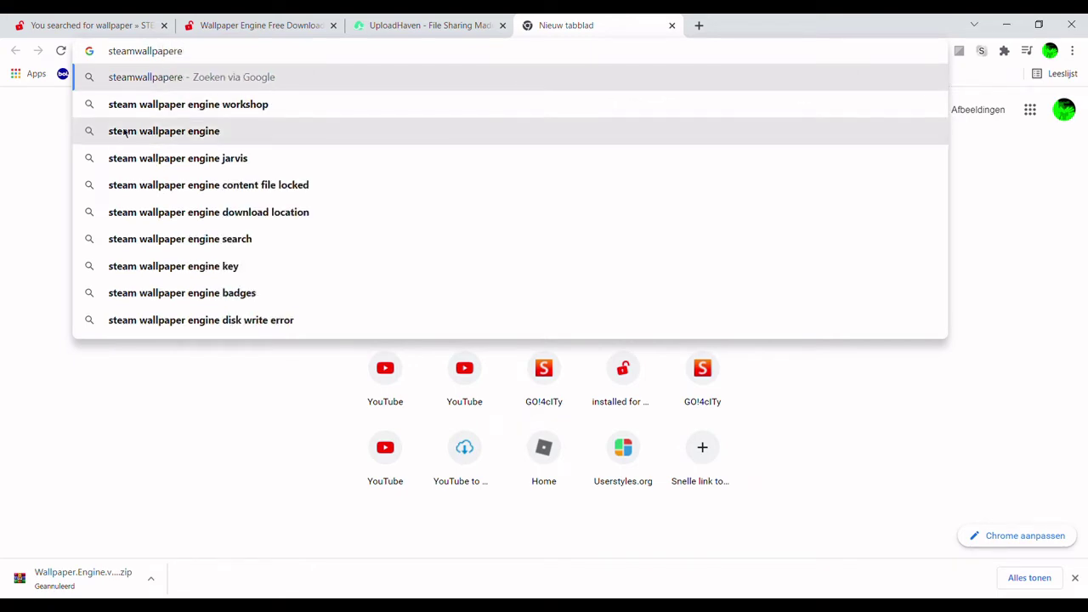
click(201, 106)
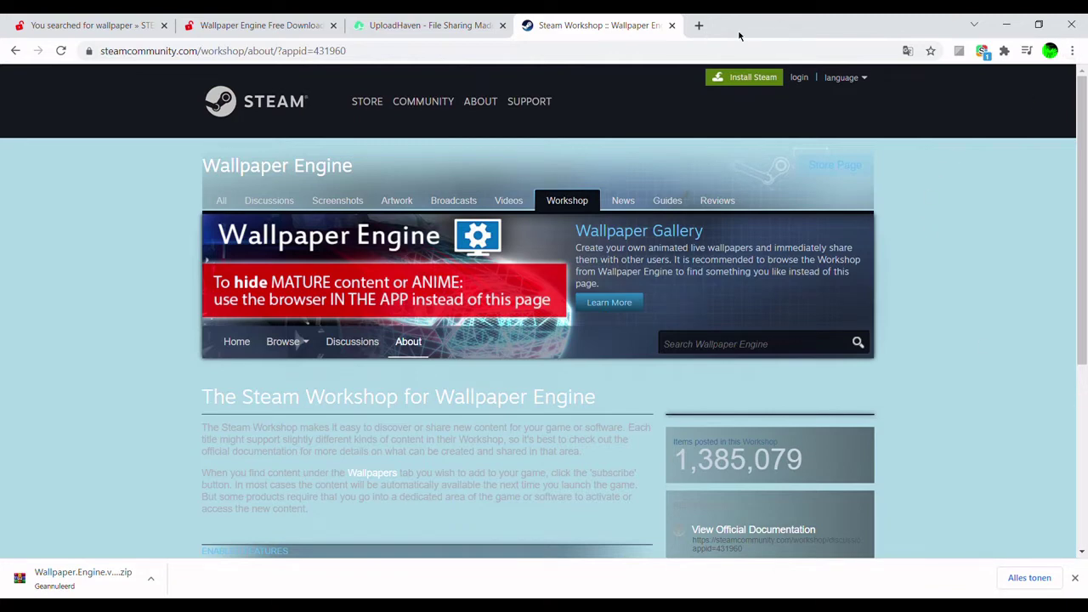
click(959, 51)
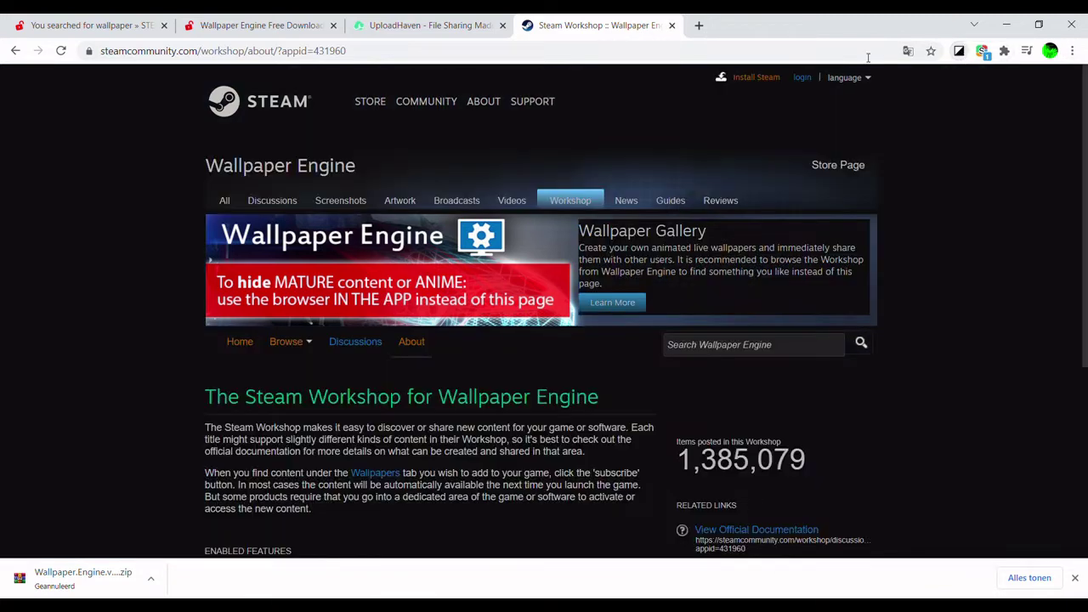
Step: In a new tab, search Google for 'steam download', then refine the query to 'steam downloader'
click(699, 26)
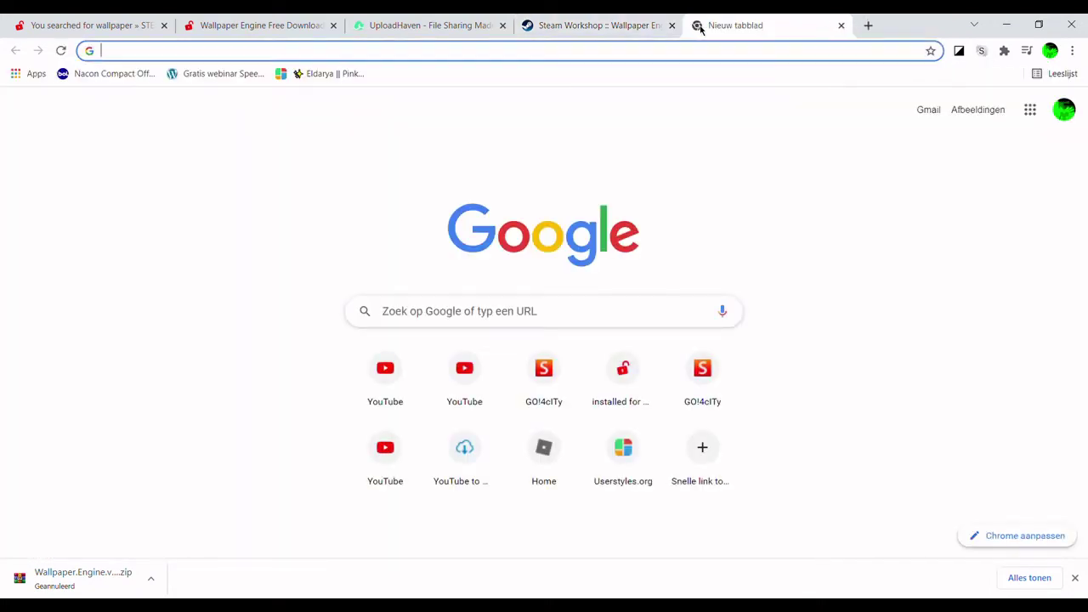
text(steam do)
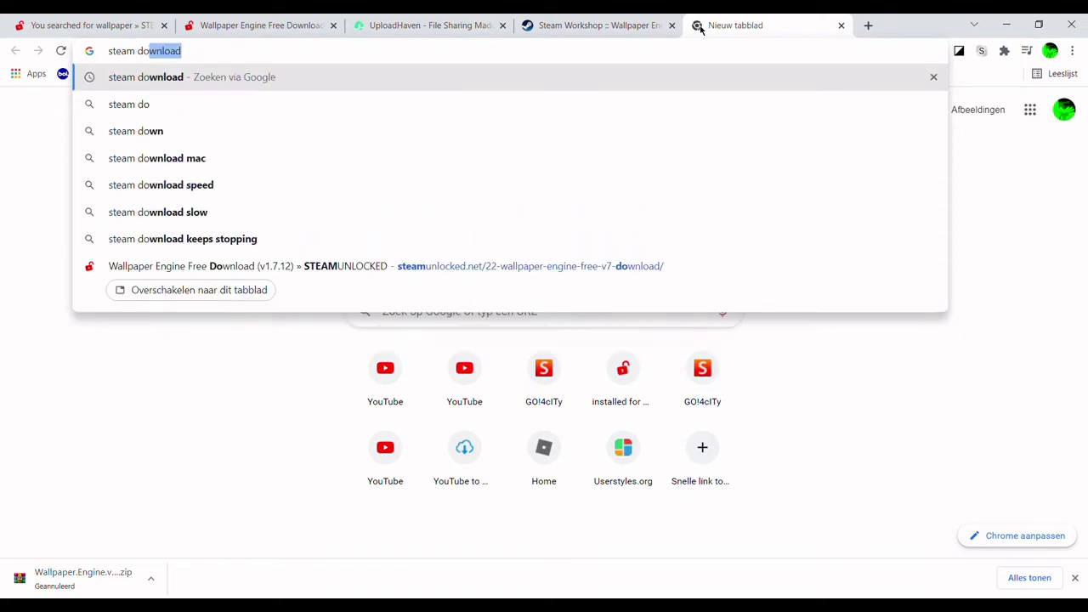
key(Return)
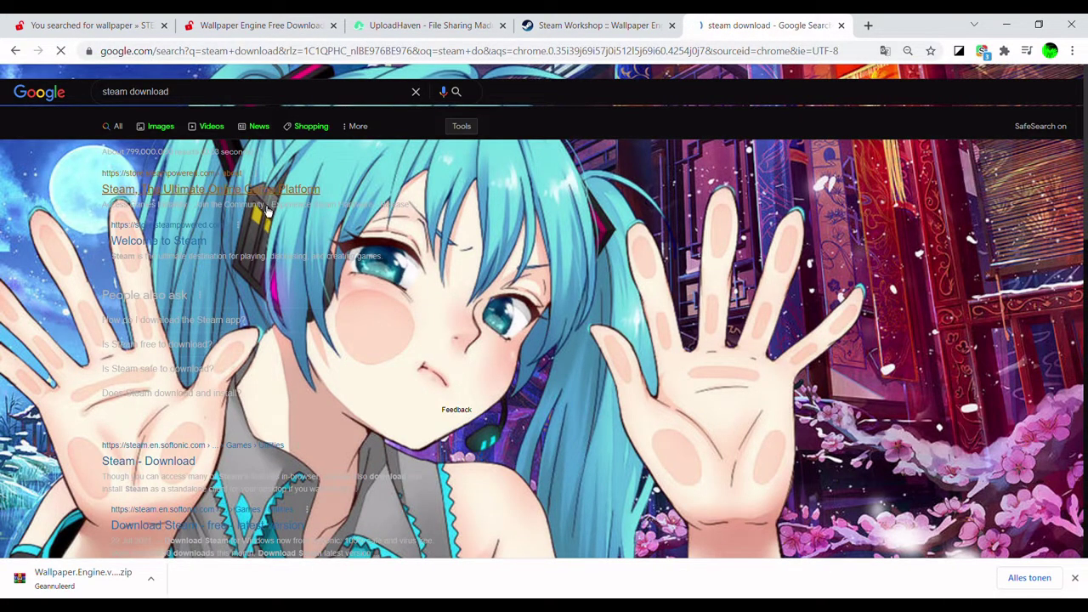
click(288, 189)
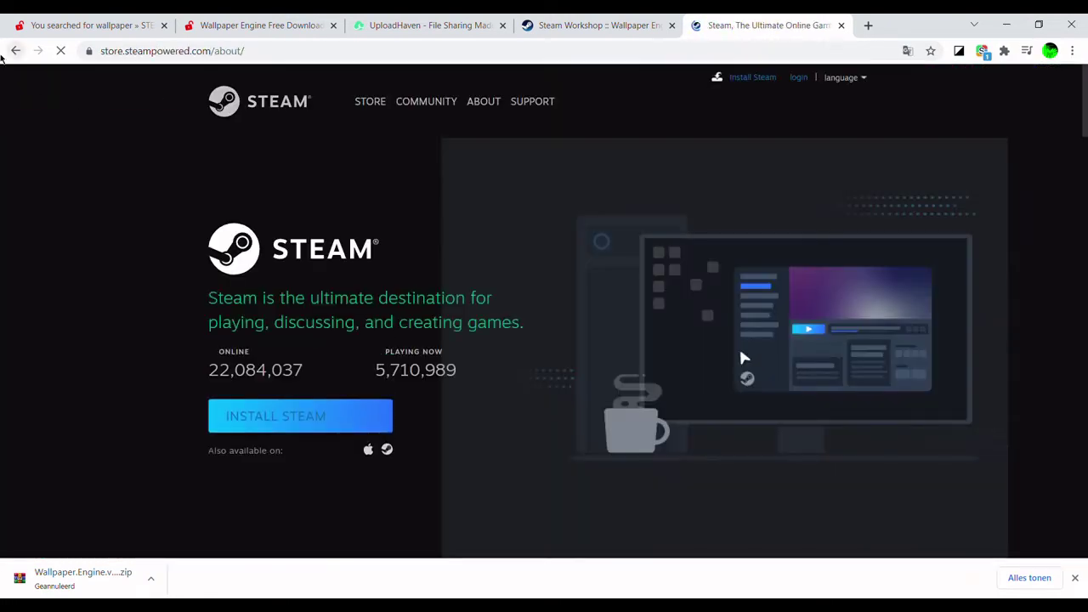
key(alt+Left)
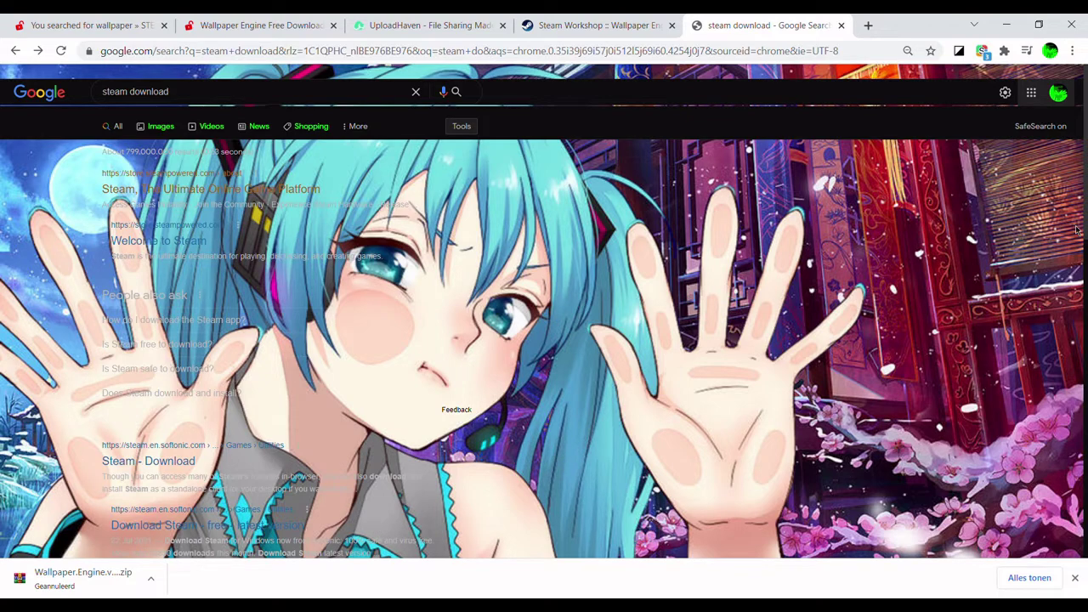
click(338, 91)
text(er)
key(Return)
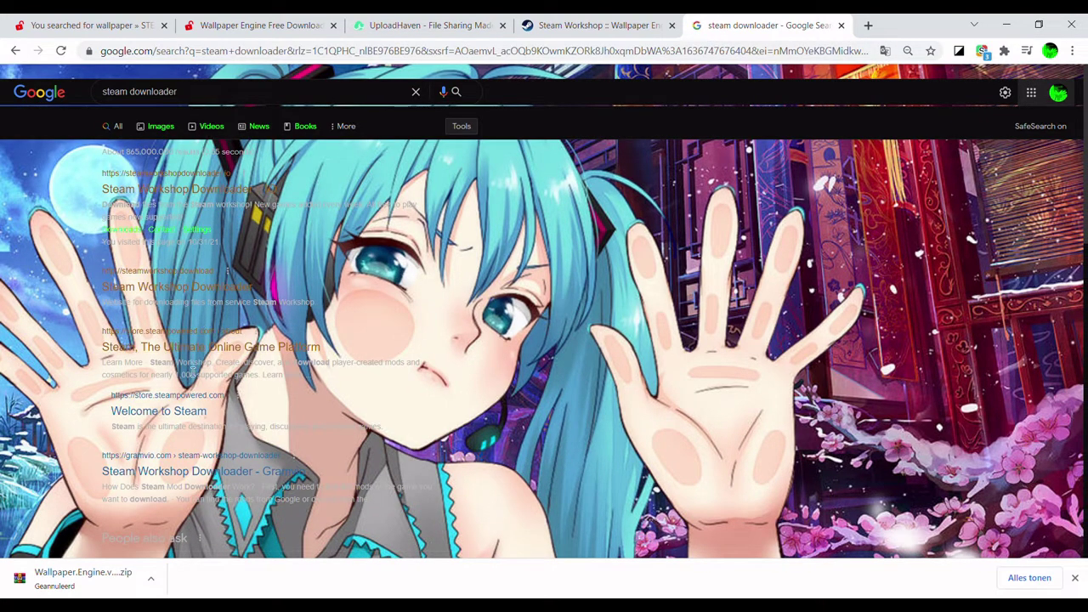
Step: Open steamworkshop.download in its own tab and turn off dark mode there
middle_click(224, 289)
click(775, 18)
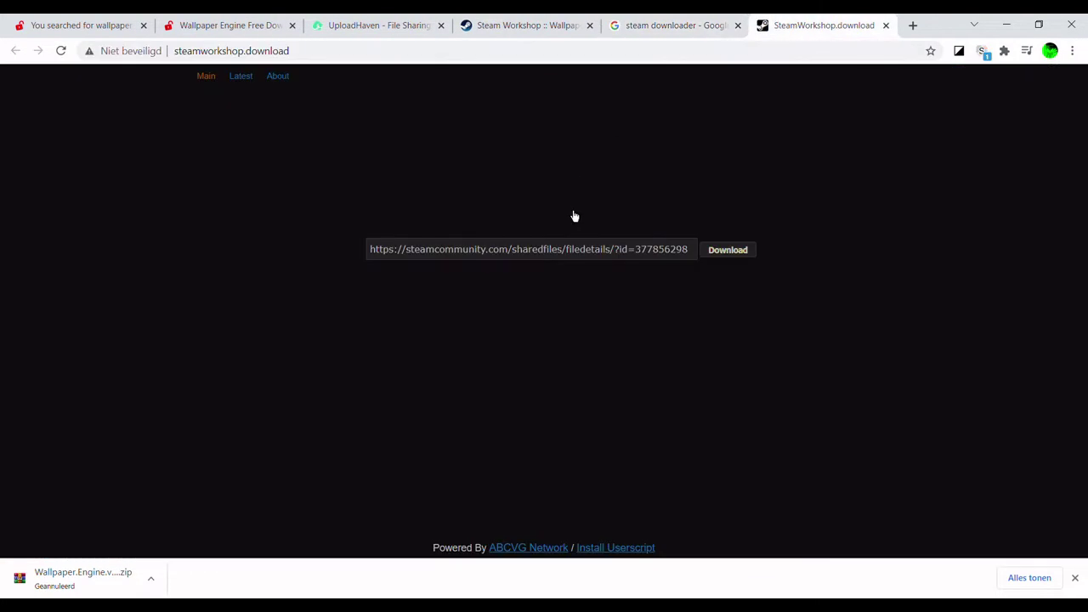
click(958, 50)
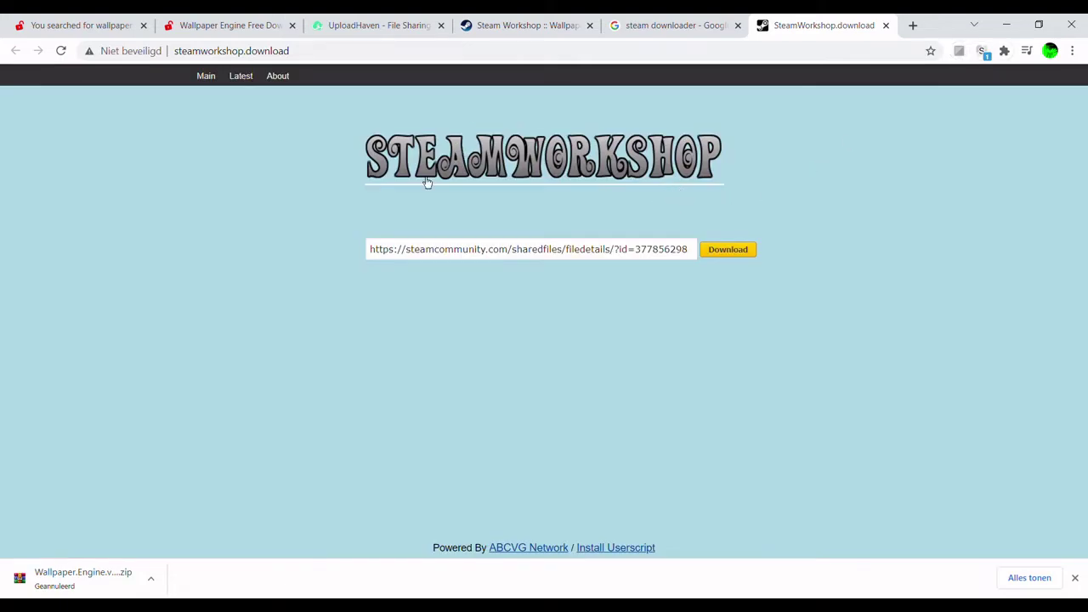
Step: Return to the Wallpaper Engine Workshop page and scroll down to its popular wallpapers
click(559, 20)
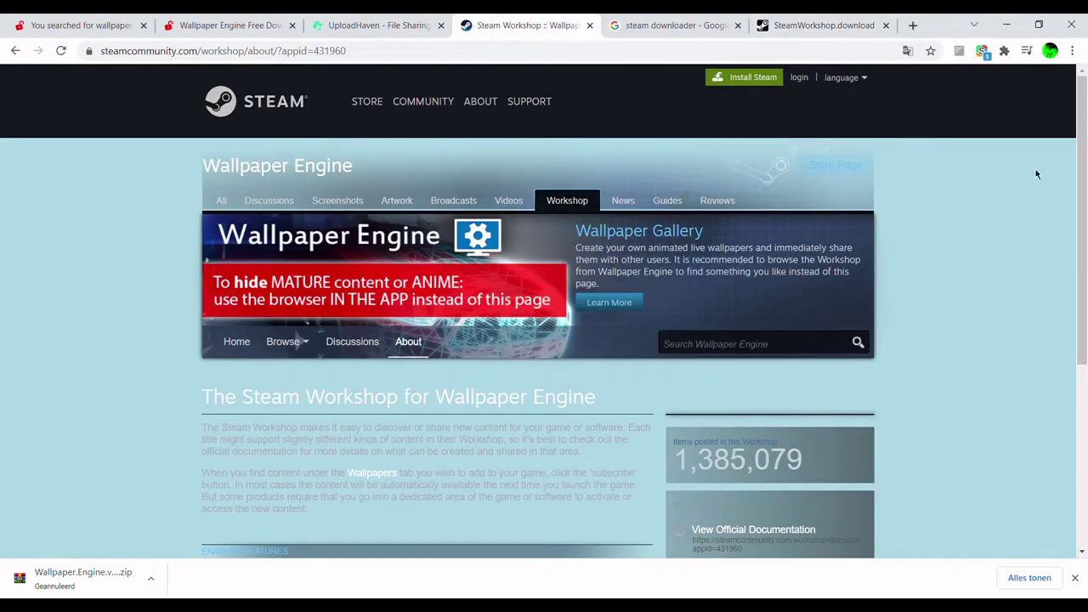
drag(1071, 151, 1071, 333)
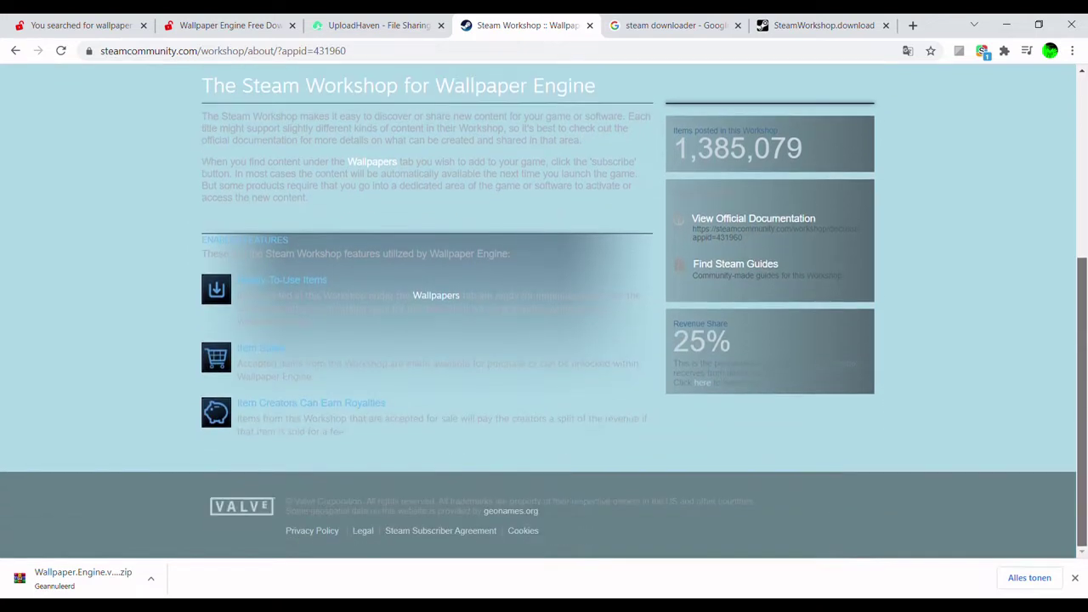
scroll(544, 306, up, 3)
scroll(543, 306, down, 1)
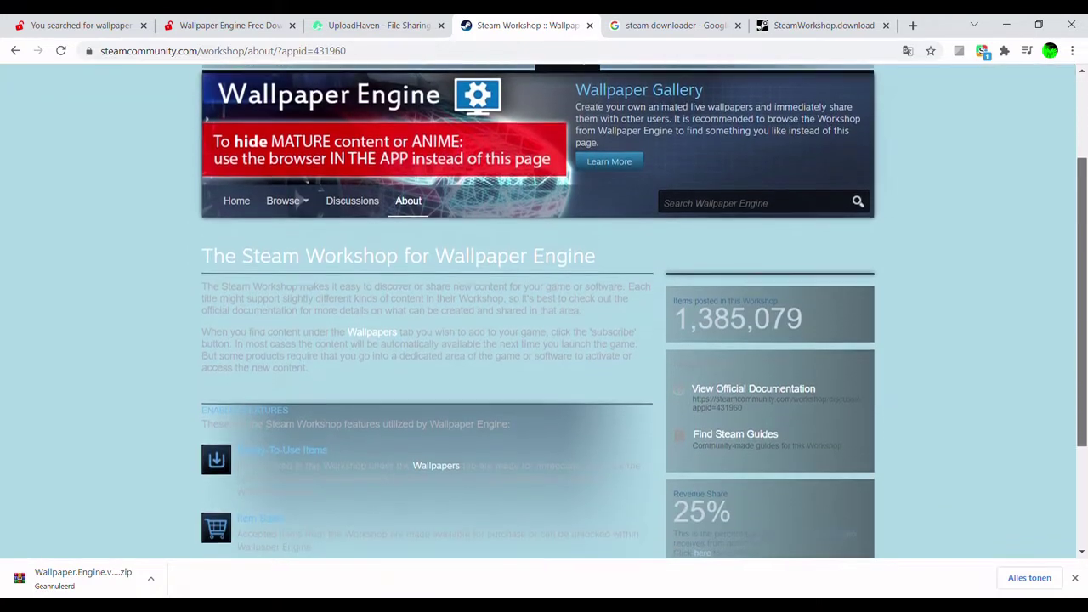
scroll(1070, 185, up, 1)
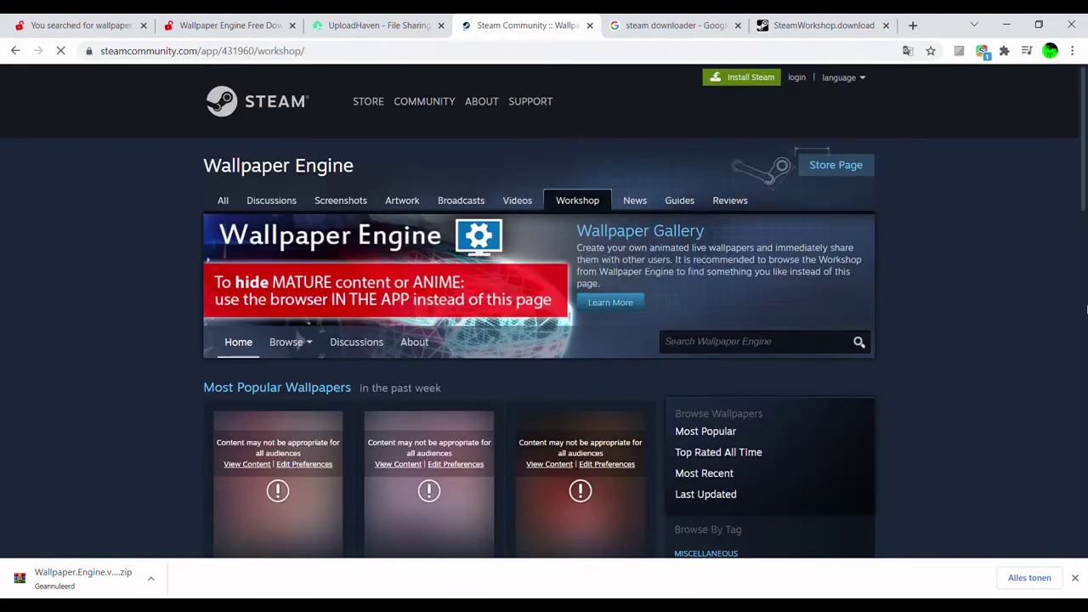
scroll(1062, 264, down, 4)
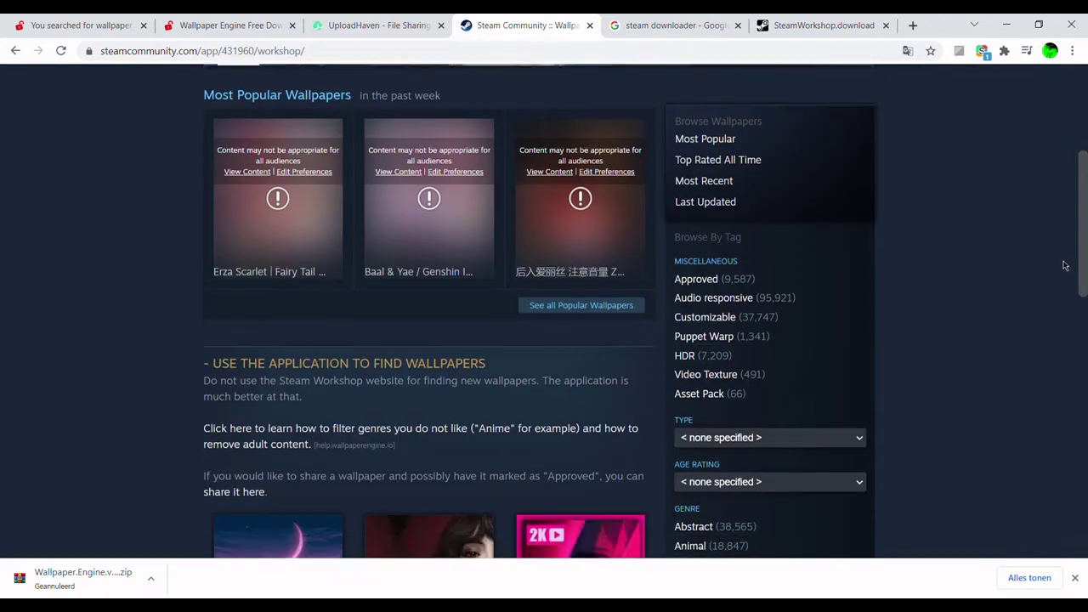
scroll(1063, 265, down, 4)
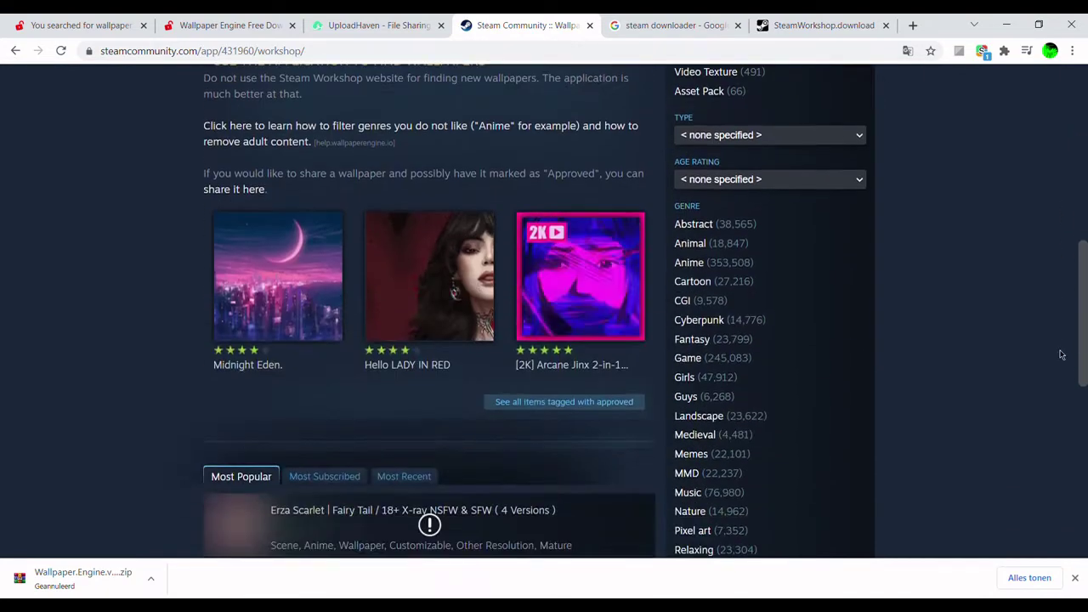
scroll(1058, 323, up, 3)
scroll(1058, 289, down, 4)
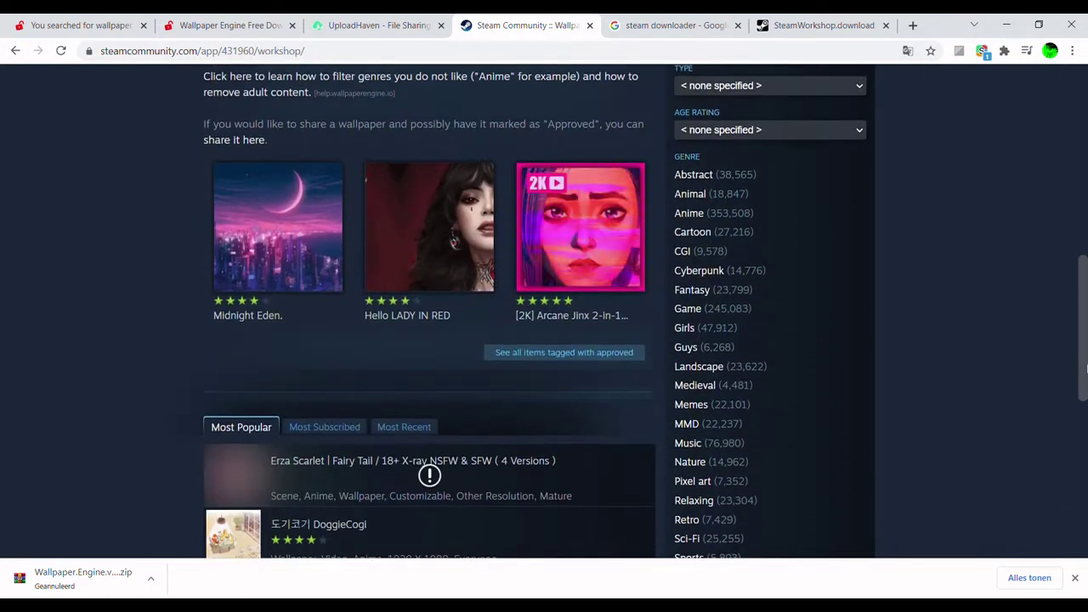
drag(1086, 367, 1085, 522)
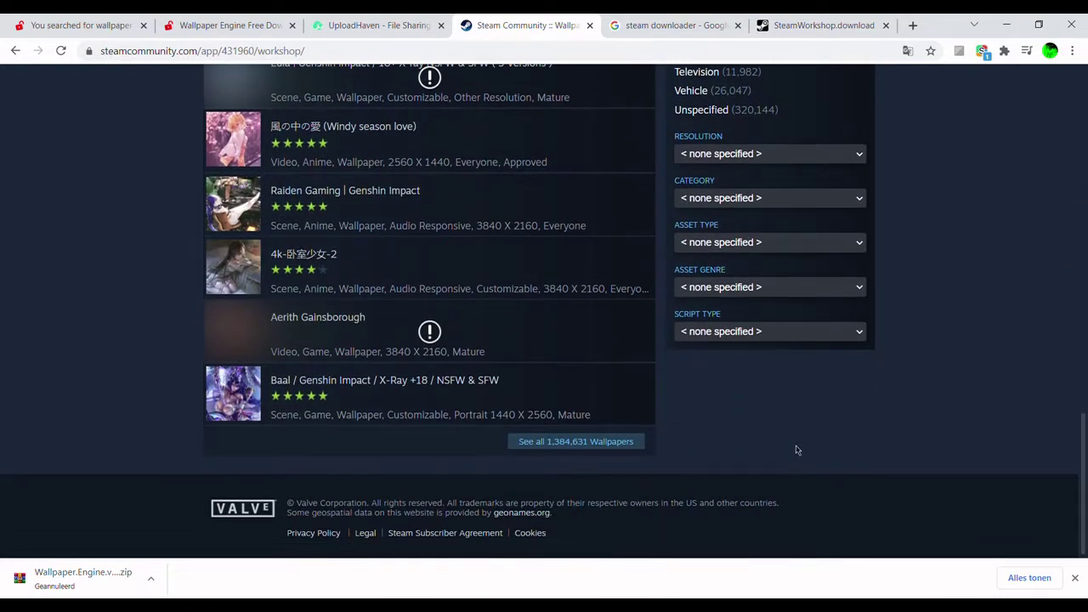
Step: Open the full Wallpaper Engine wallpaper list and scroll through it
click(556, 446)
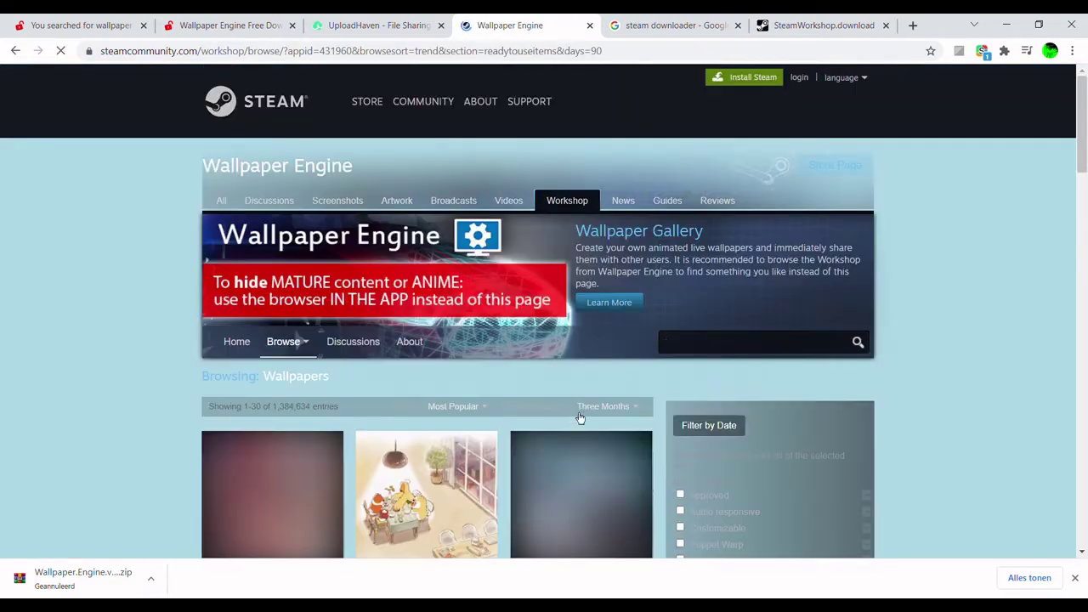
scroll(544, 339, down, 3)
scroll(544, 340, down, 2)
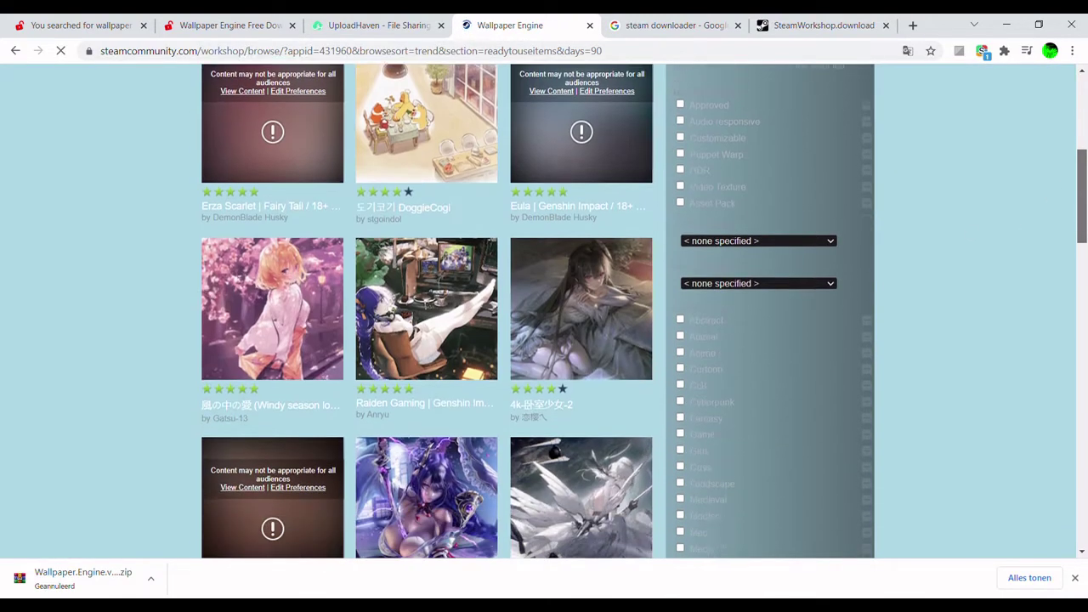
scroll(544, 340, down, 4)
scroll(544, 340, down, 5)
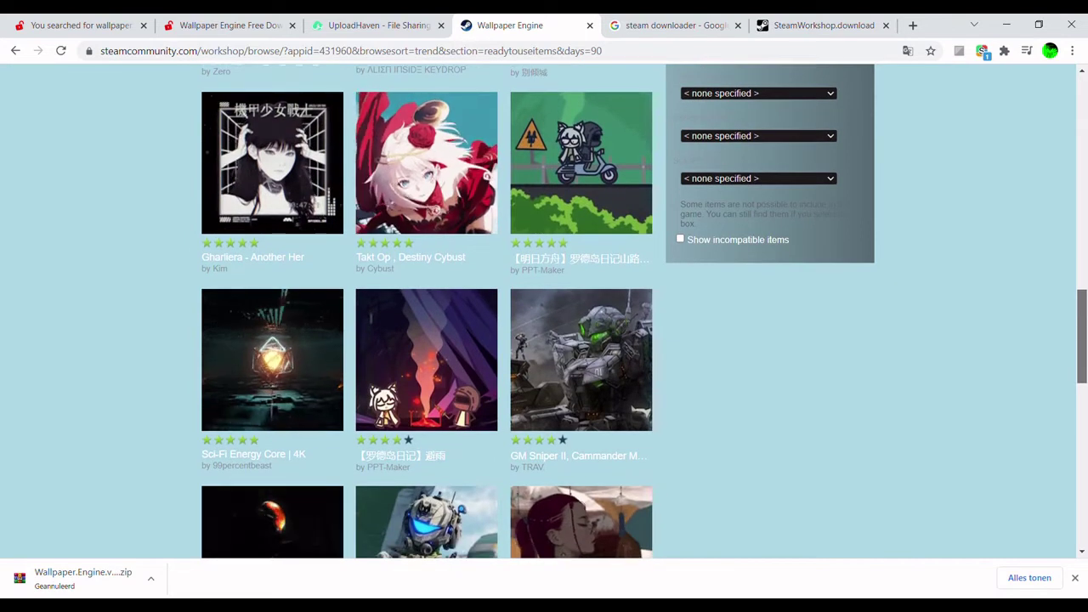
scroll(544, 339, down, 2)
scroll(544, 340, down, 1)
scroll(544, 340, down, 1)
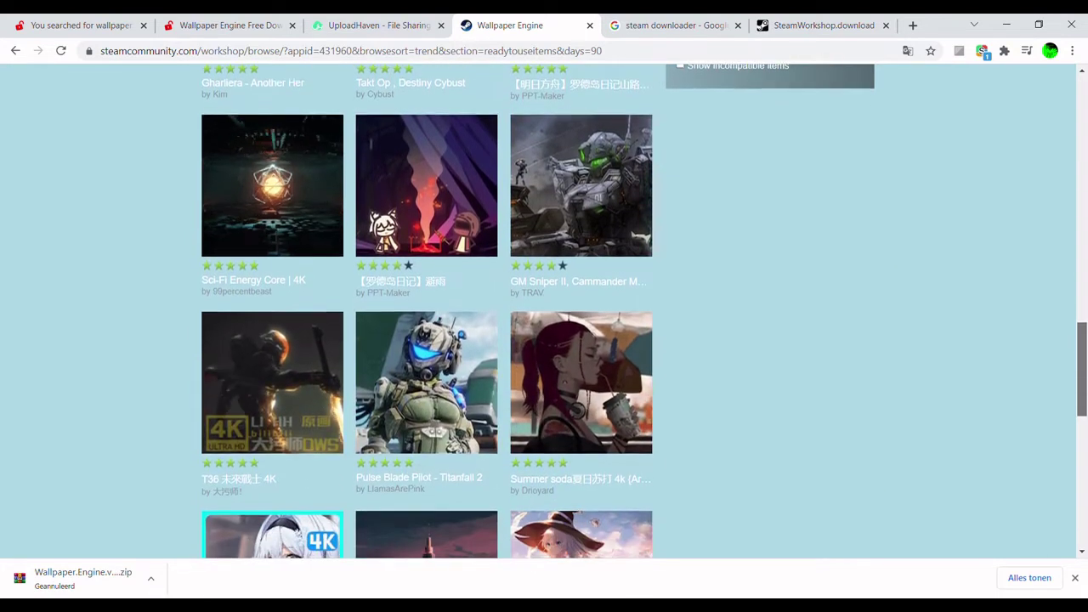
scroll(543, 340, down, 1)
scroll(544, 340, down, 1)
scroll(544, 340, down, 1)
scroll(544, 340, down, 1)
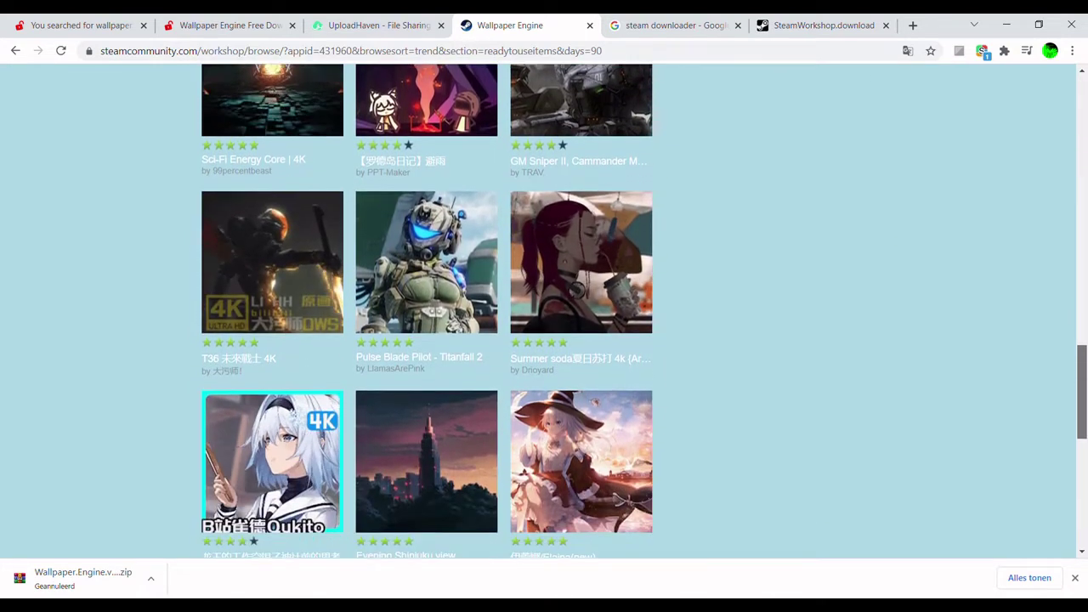
scroll(544, 340, down, 1)
scroll(544, 340, down, 1)
scroll(544, 340, down, 2)
scroll(544, 340, up, 1)
scroll(543, 340, up, 1)
scroll(543, 339, down, 2)
scroll(1080, 497, down, 3)
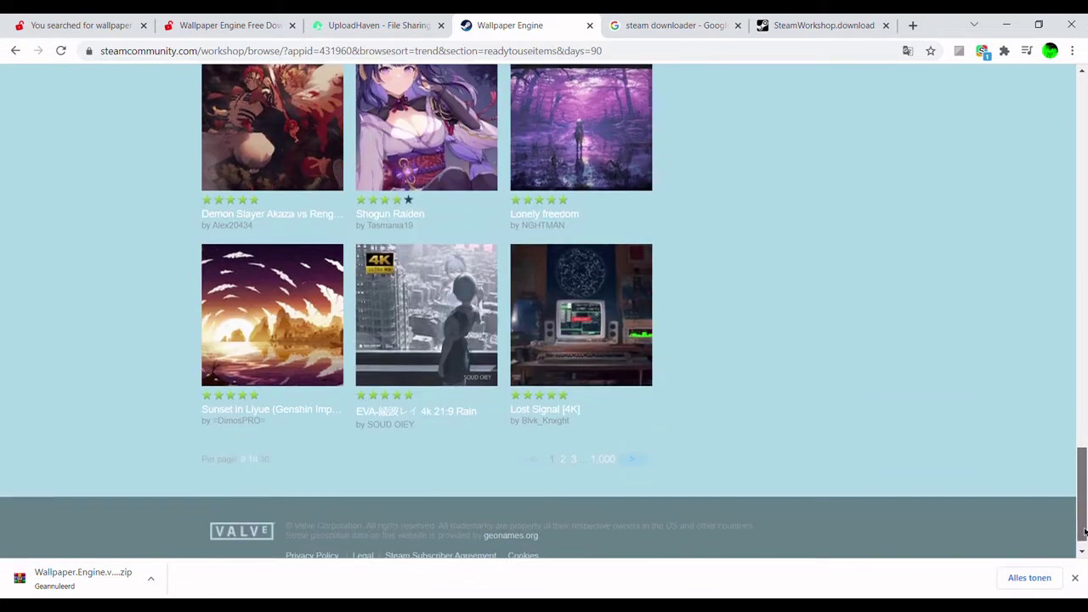
scroll(1080, 498, up, 2)
scroll(1080, 498, down, 1)
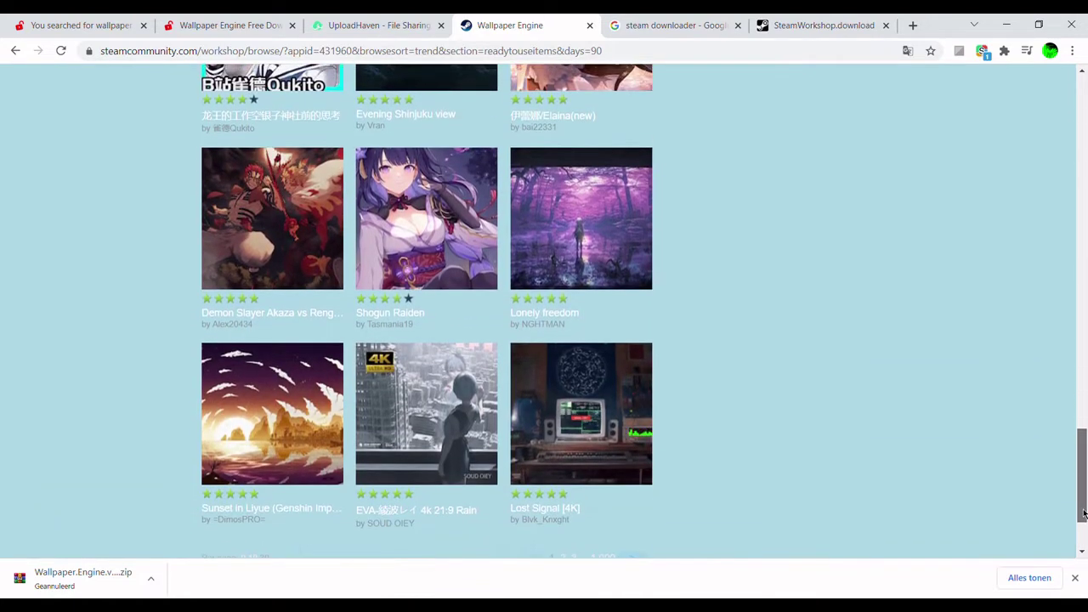
Step: Open Lost Signal [4K] and one more wallpaper in background tabs
middle_click(644, 236)
scroll(445, 174, up, 4)
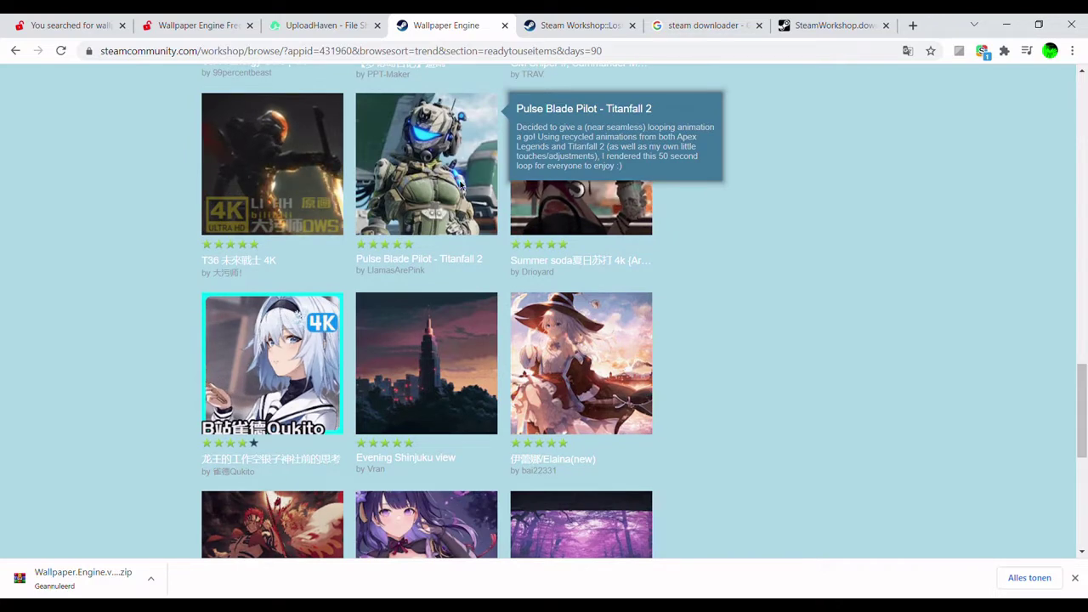
middle_click(445, 173)
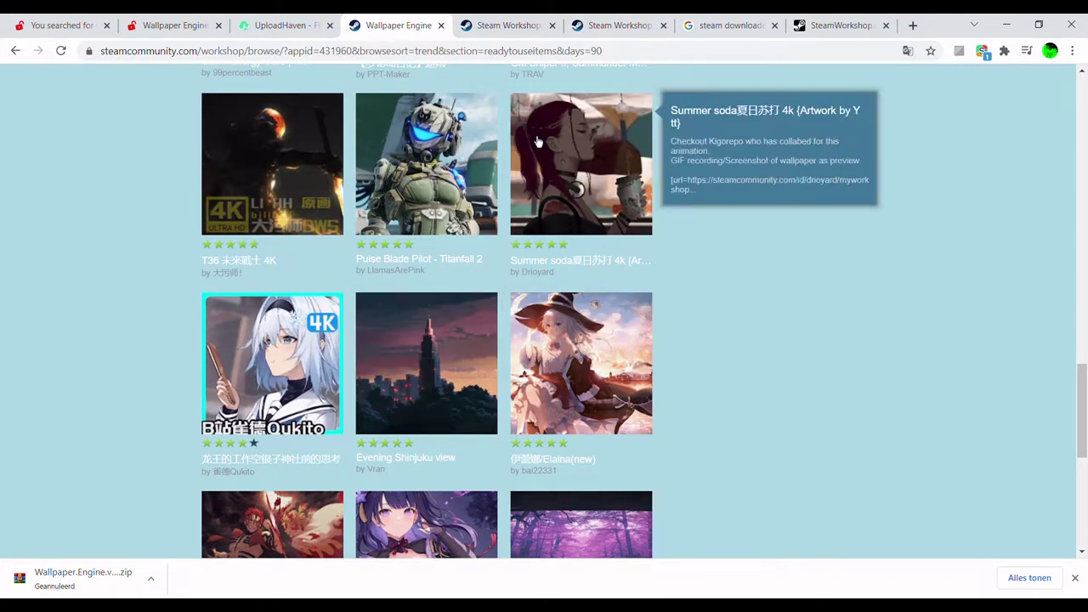
Step: Copy the web address of the Lost Signal [4K] workshop page
click(502, 22)
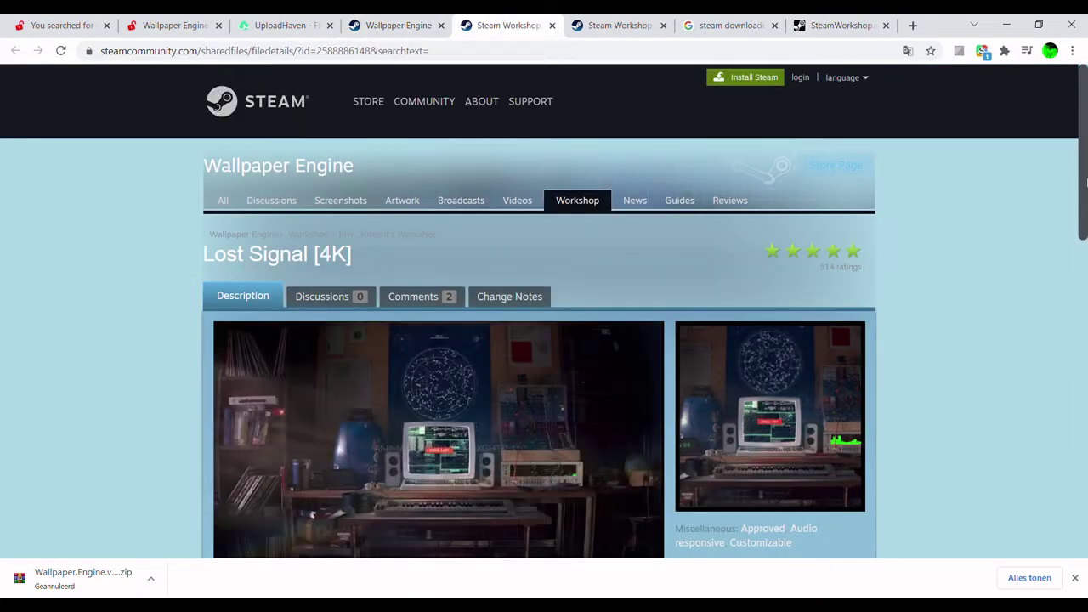
drag(1082, 189, 1084, 325)
scroll(896, 220, up, 3)
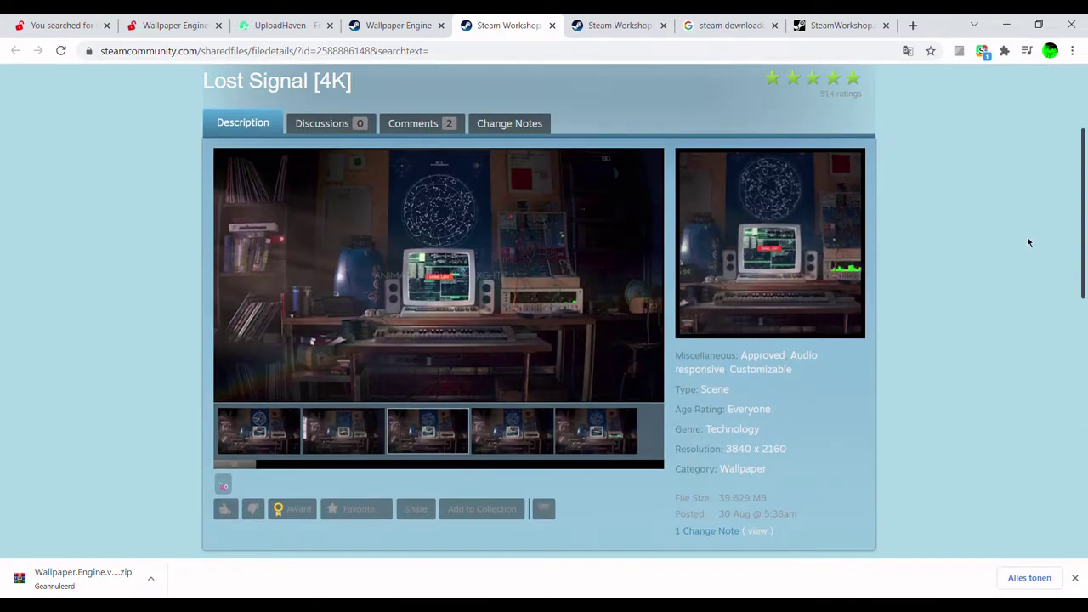
click(500, 52)
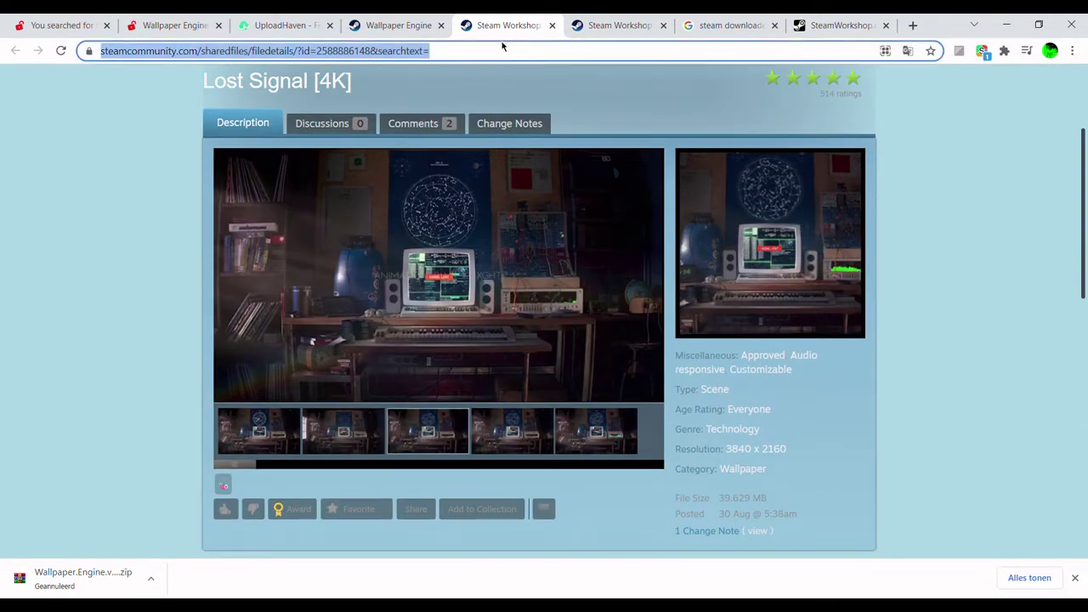
drag(511, 50, 58, 94)
key(ctrl+c)
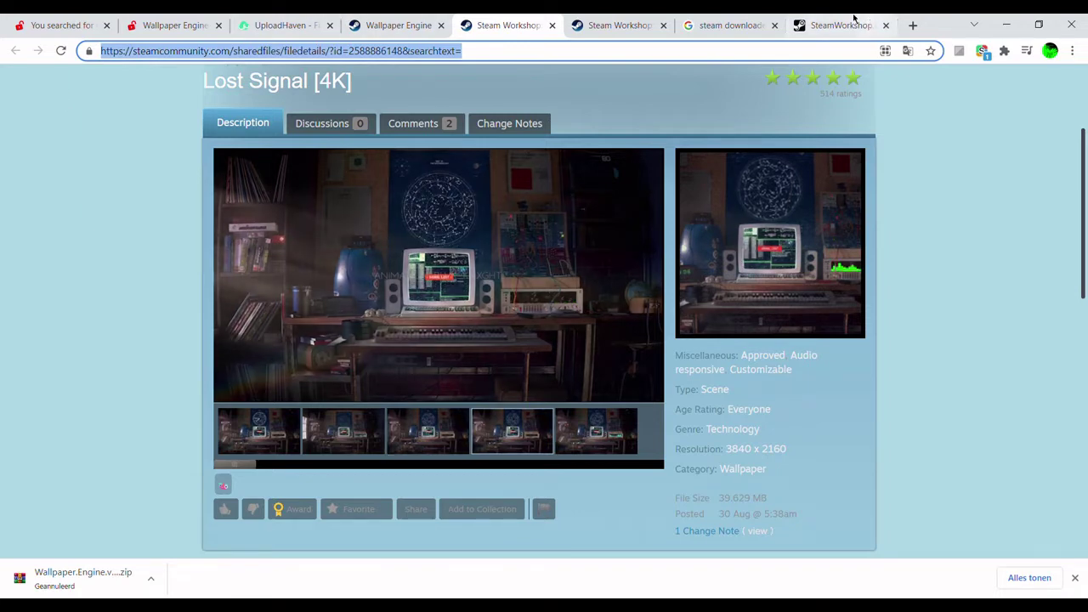
Step: Paste the Lost Signal link into steamworkshop.download and request the file from its server
drag(839, 24, 705, 17)
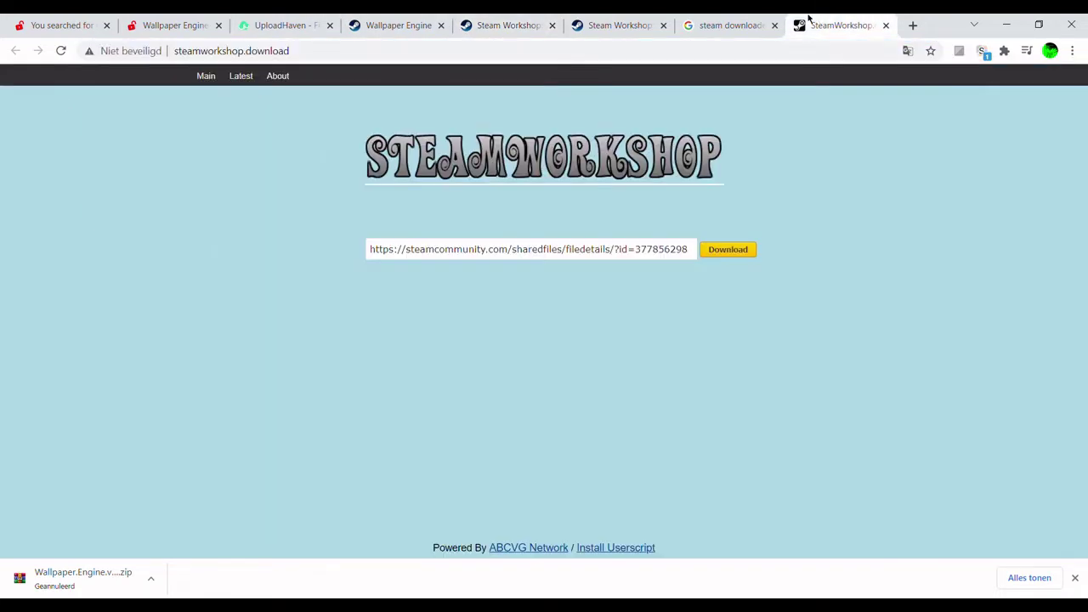
click(619, 266)
key(ctrl+v)
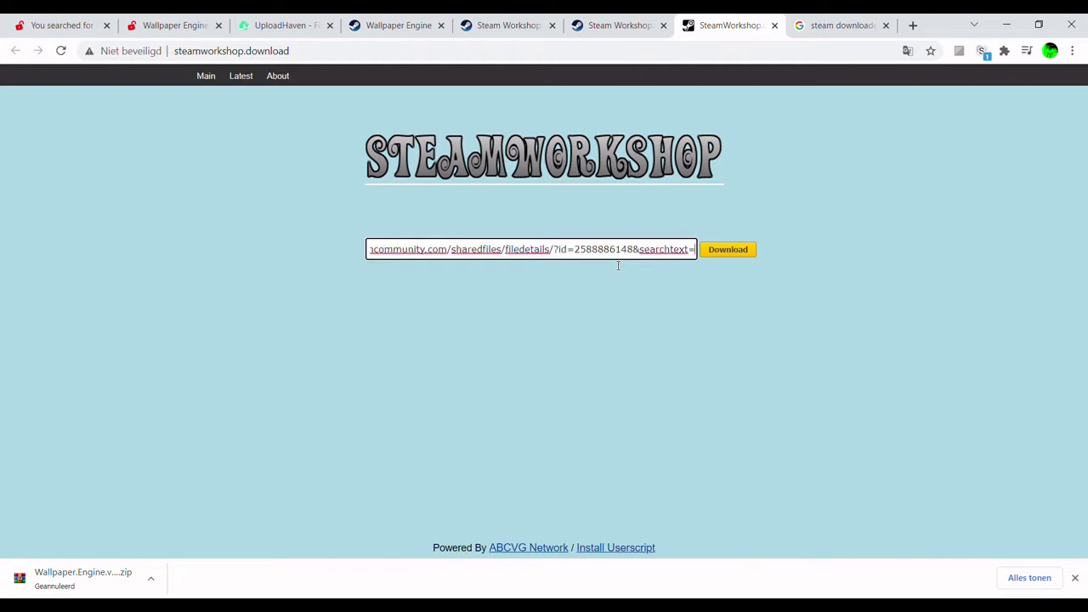
click(727, 263)
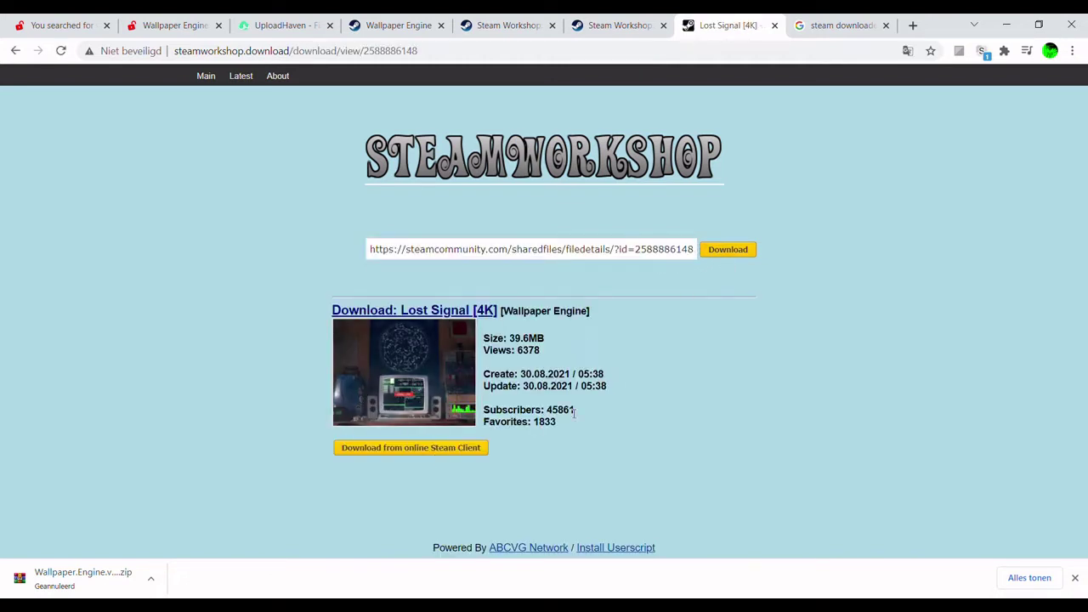
click(421, 451)
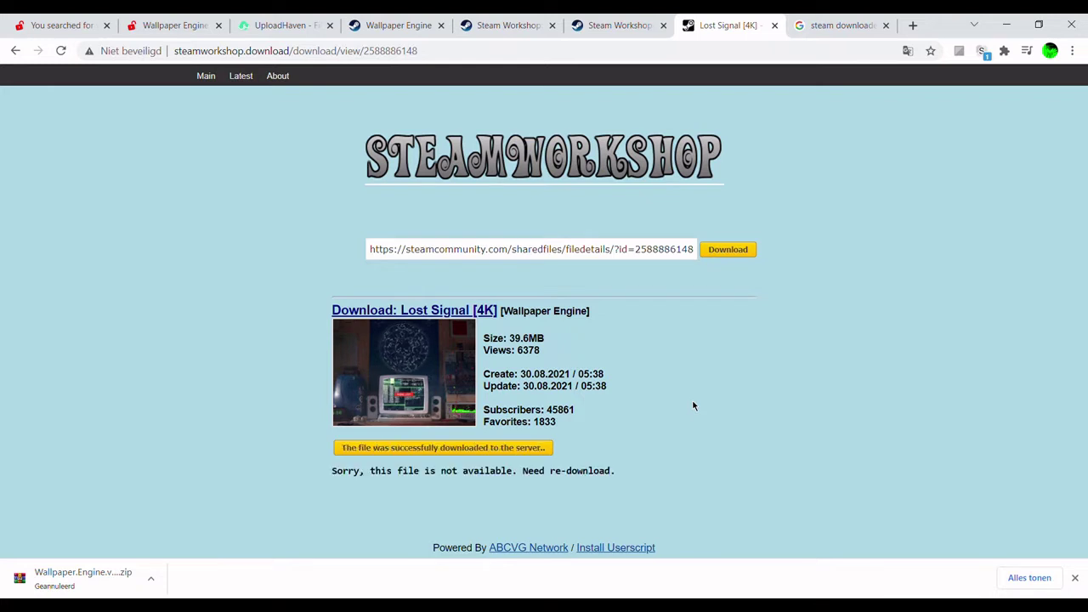
Step: Copy the Pulse Blade Pilot - Titanfall 2 workshop page address
click(613, 20)
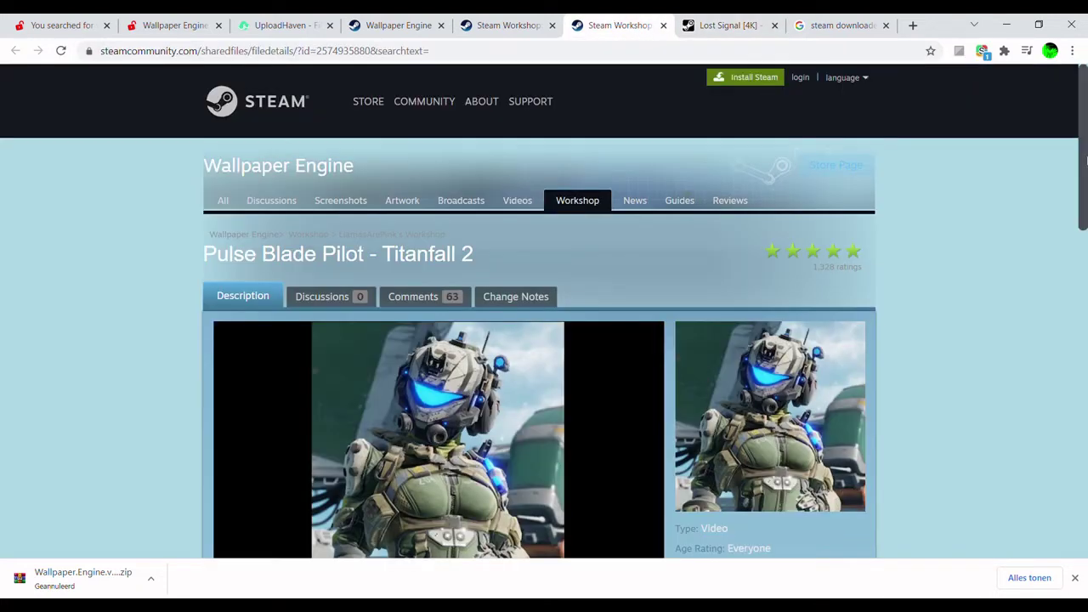
drag(1079, 164, 1079, 177)
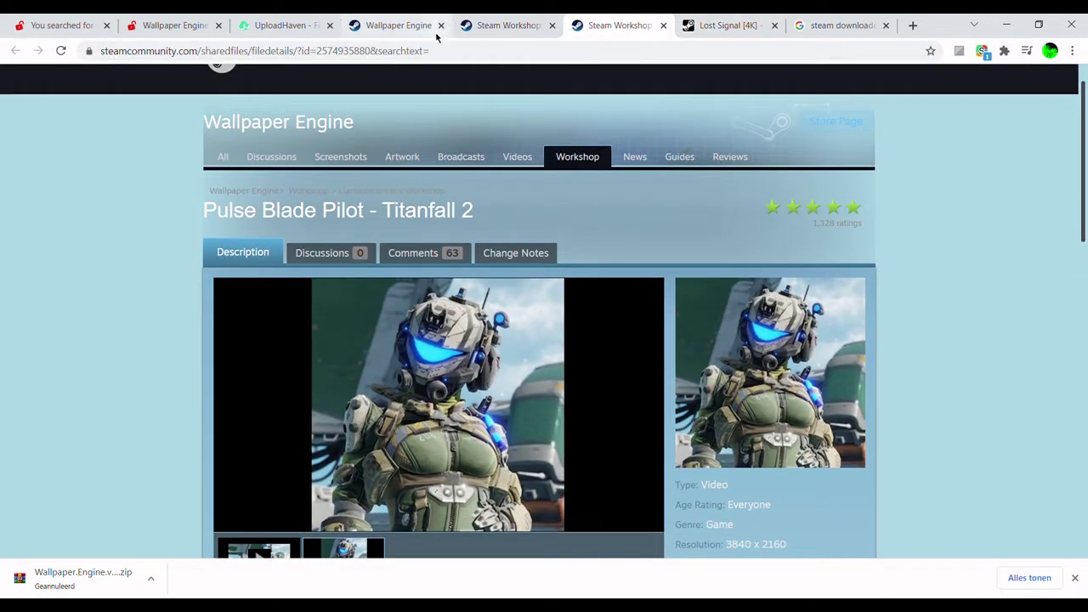
click(454, 56)
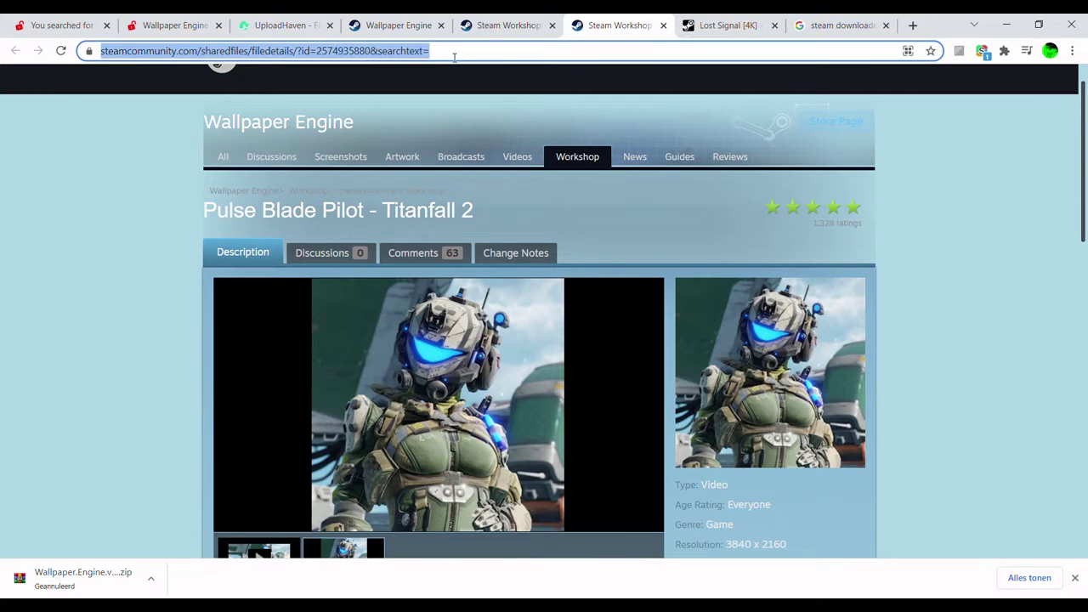
click(689, 22)
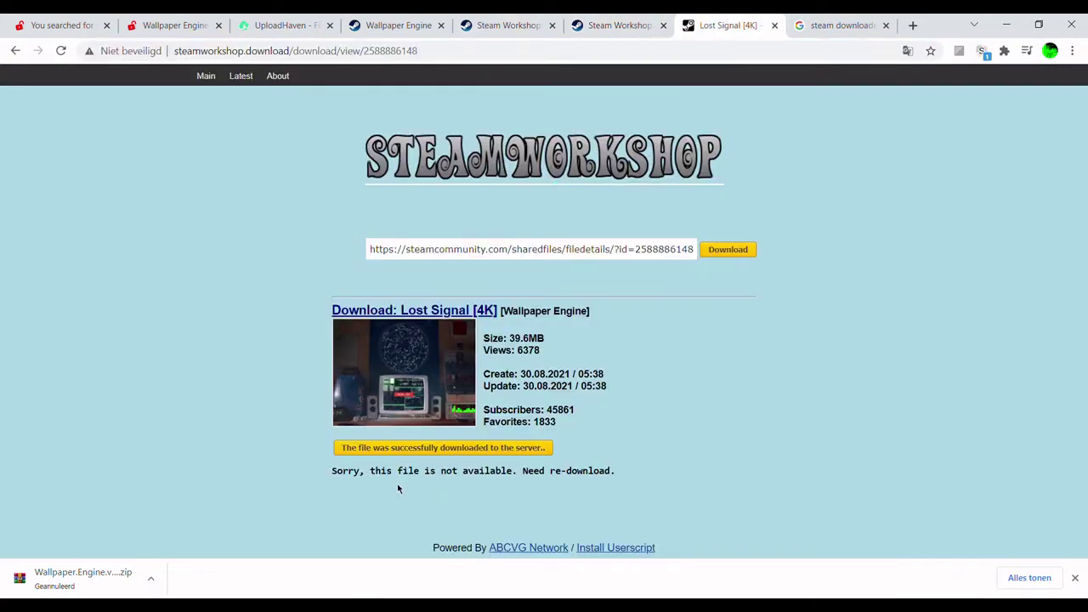
drag(510, 482, 613, 489)
click(630, 438)
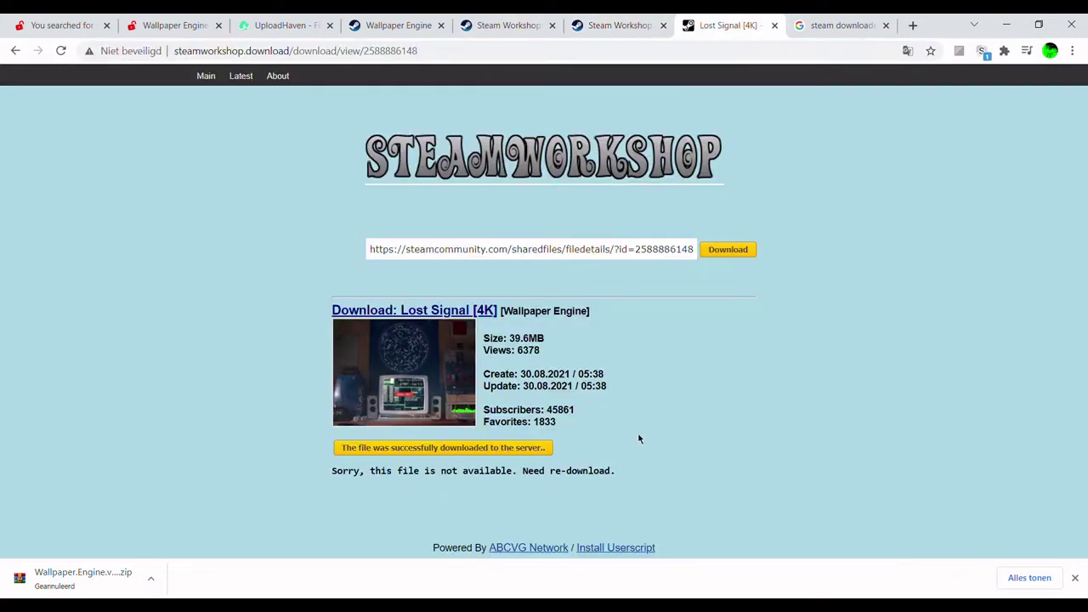
Step: Paste the Pulse Blade Pilot link into the downloader and download 2574935880.zip
click(608, 257)
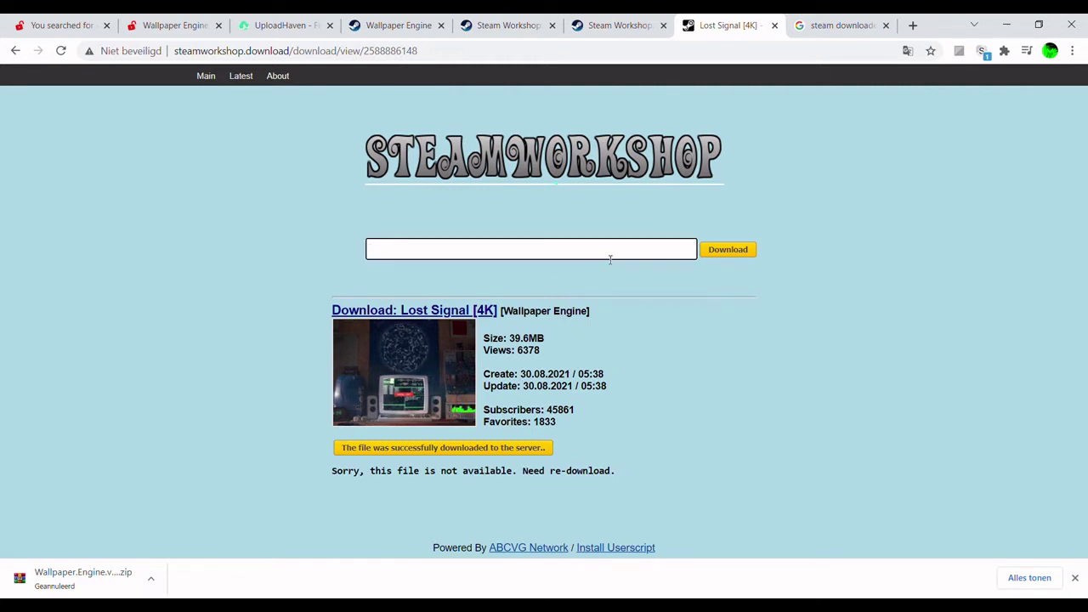
key(ctrl+v)
click(746, 251)
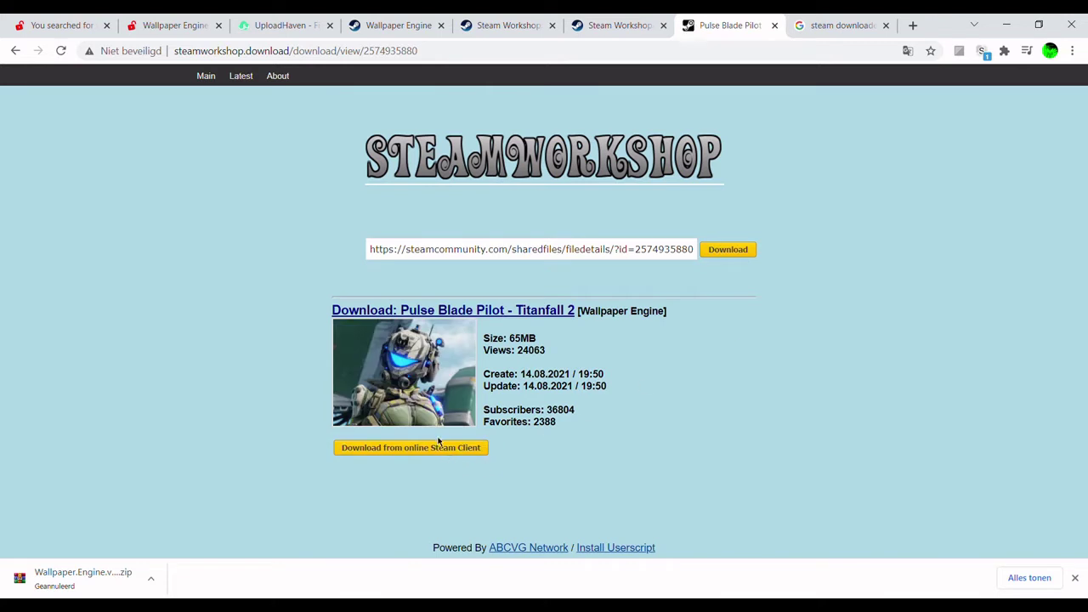
click(443, 448)
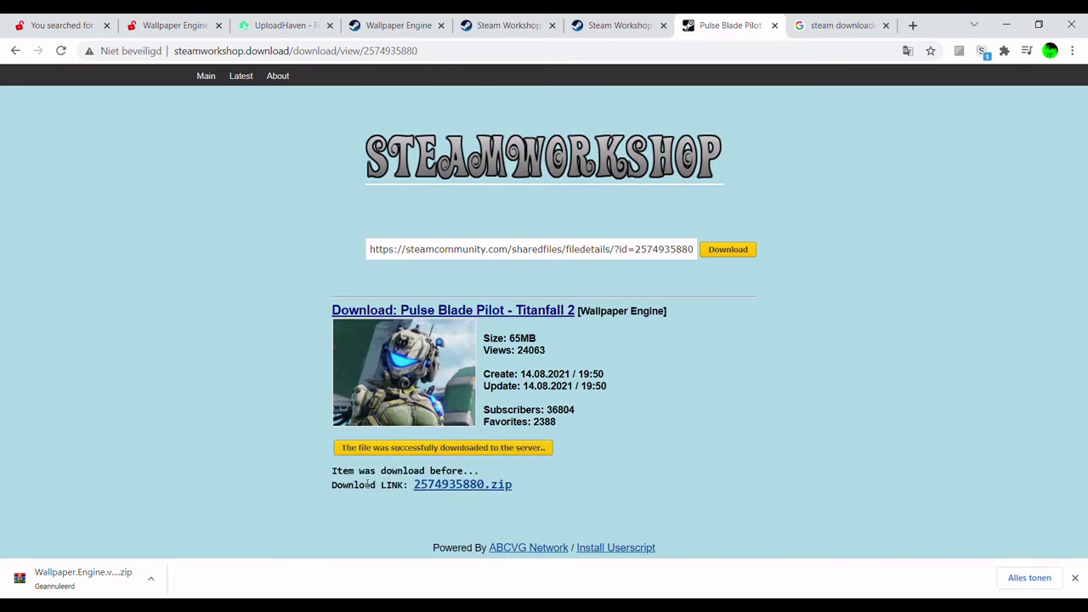
drag(430, 460, 380, 460)
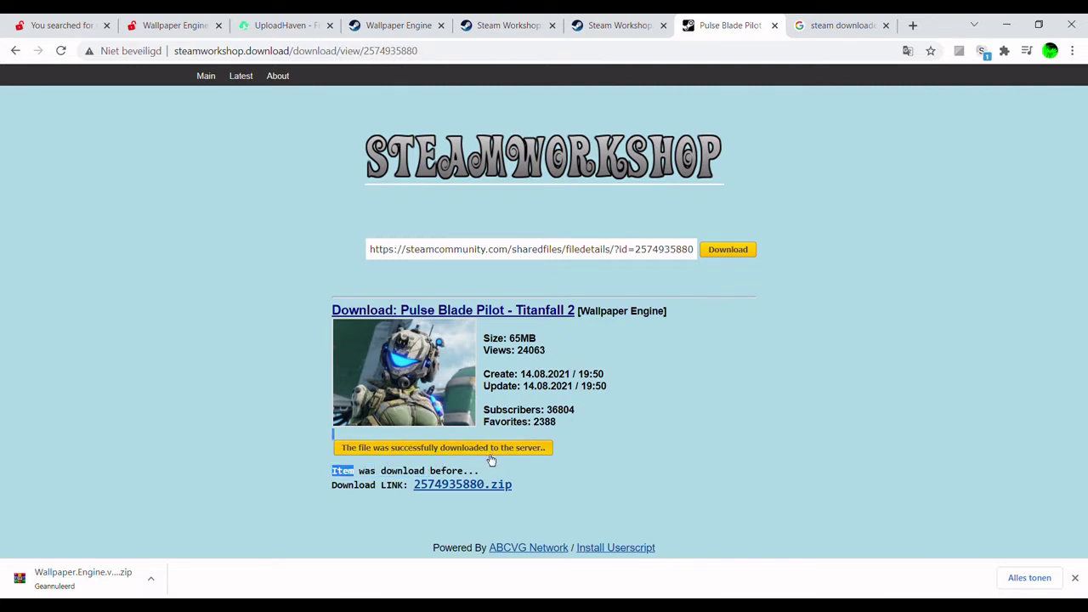
drag(498, 460, 394, 486)
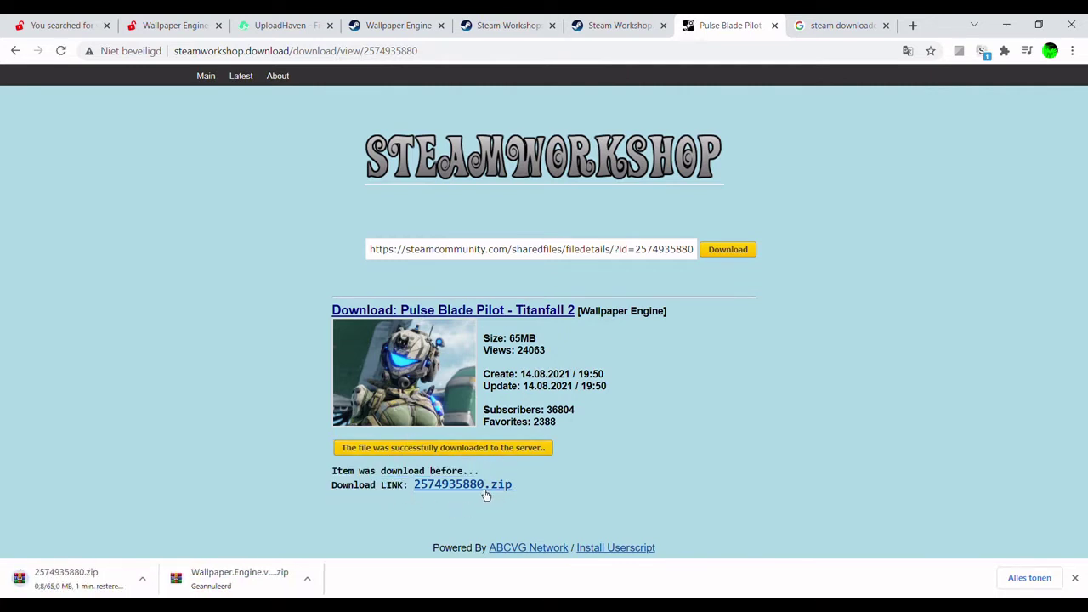
Step: Copy the Lost Signal [4K] workshop page address
click(611, 18)
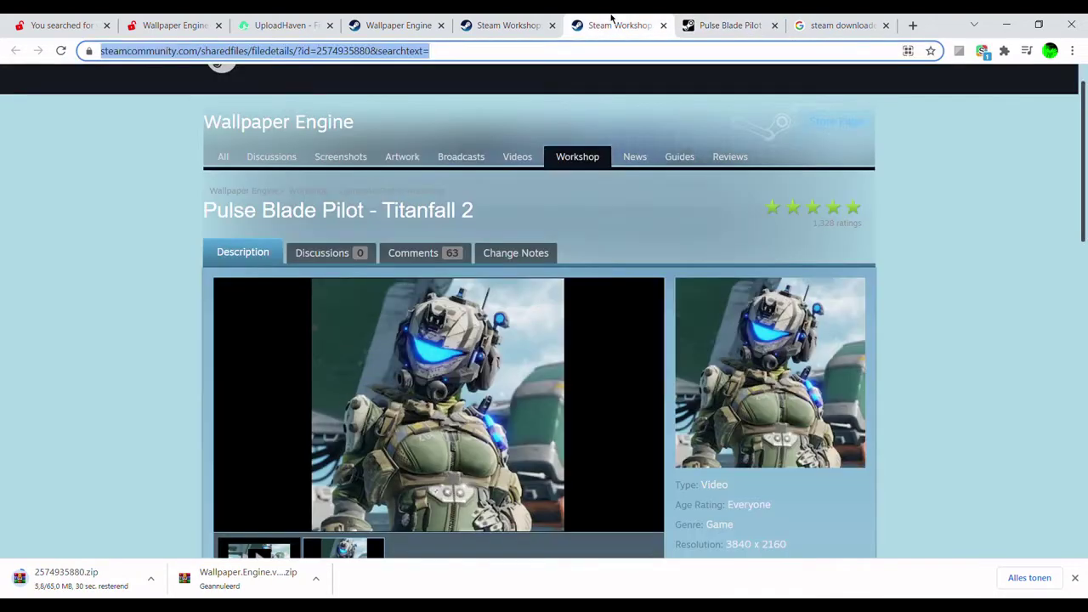
click(502, 24)
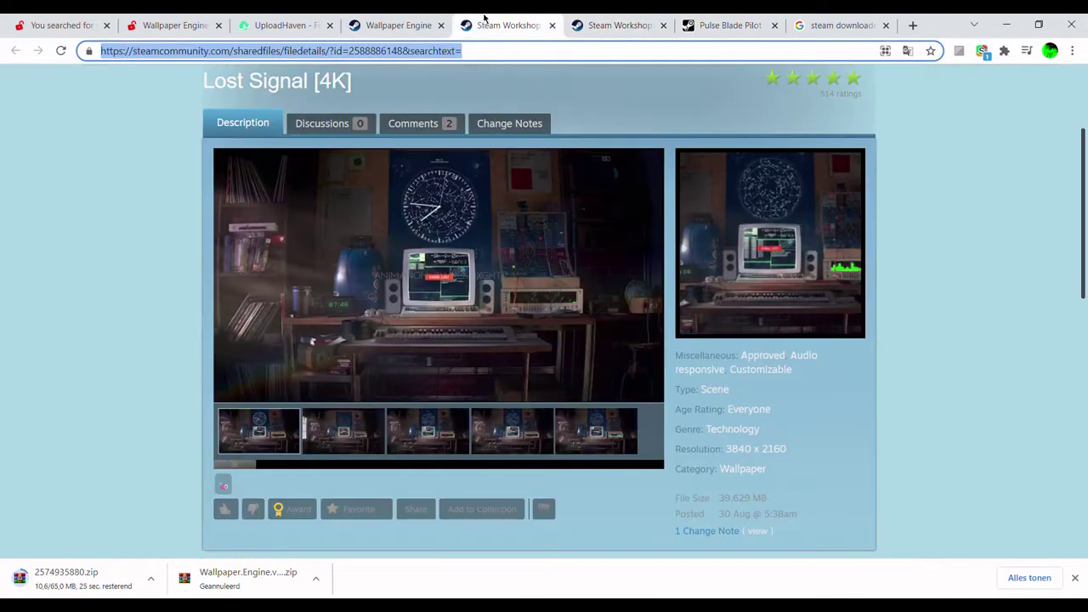
click(470, 59)
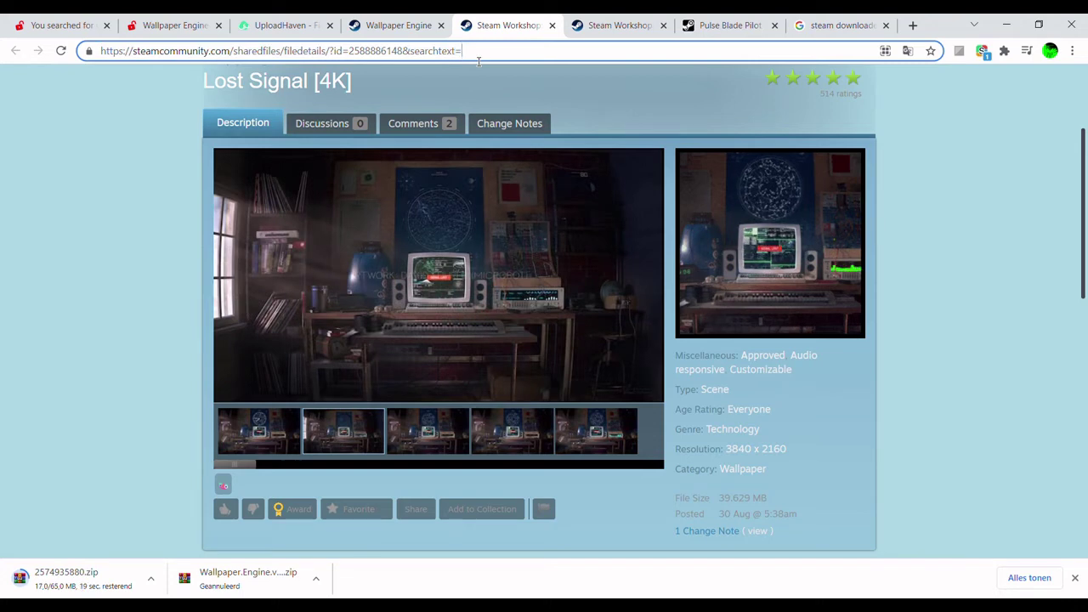
triple_click(479, 62)
key(ctrl+c)
click(478, 61)
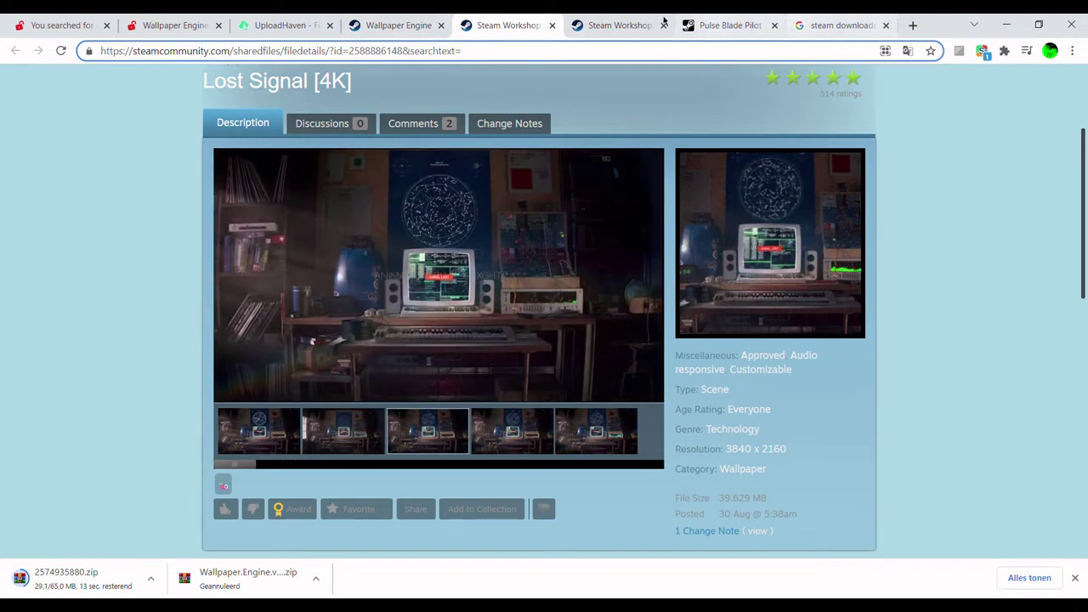
Step: Paste the Lost Signal link into steamworkshop.download and retry the online Steam Client download
click(837, 25)
click(763, 20)
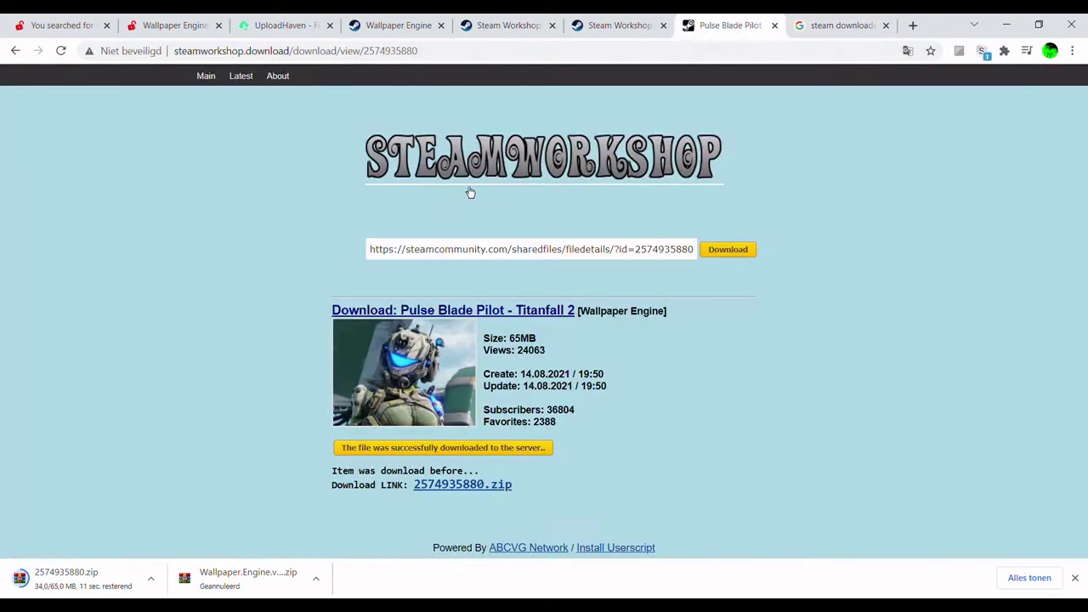
click(629, 256)
key(ctrl+v)
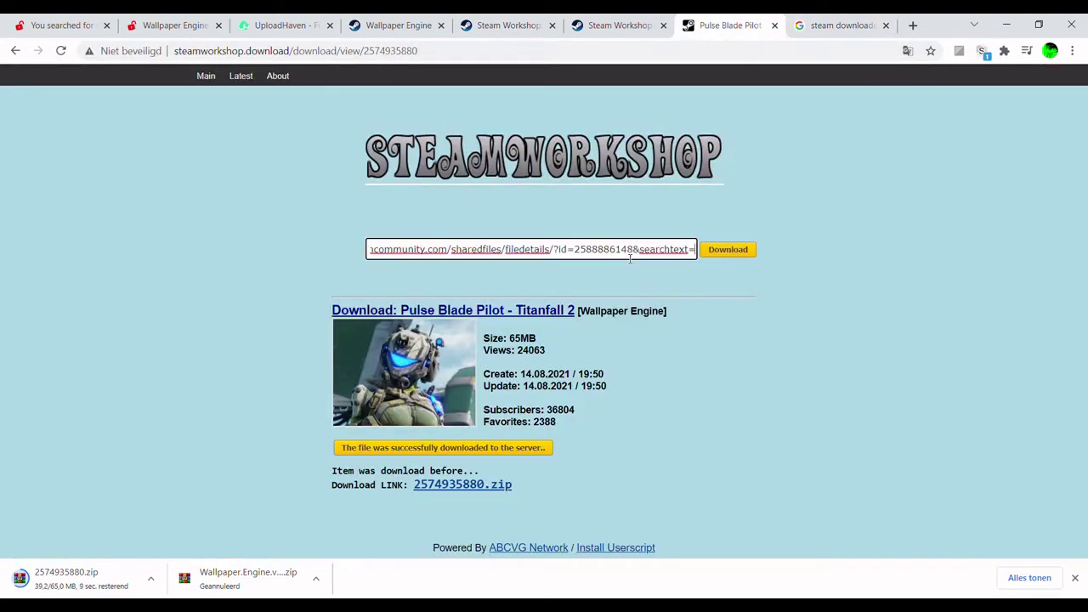
click(720, 258)
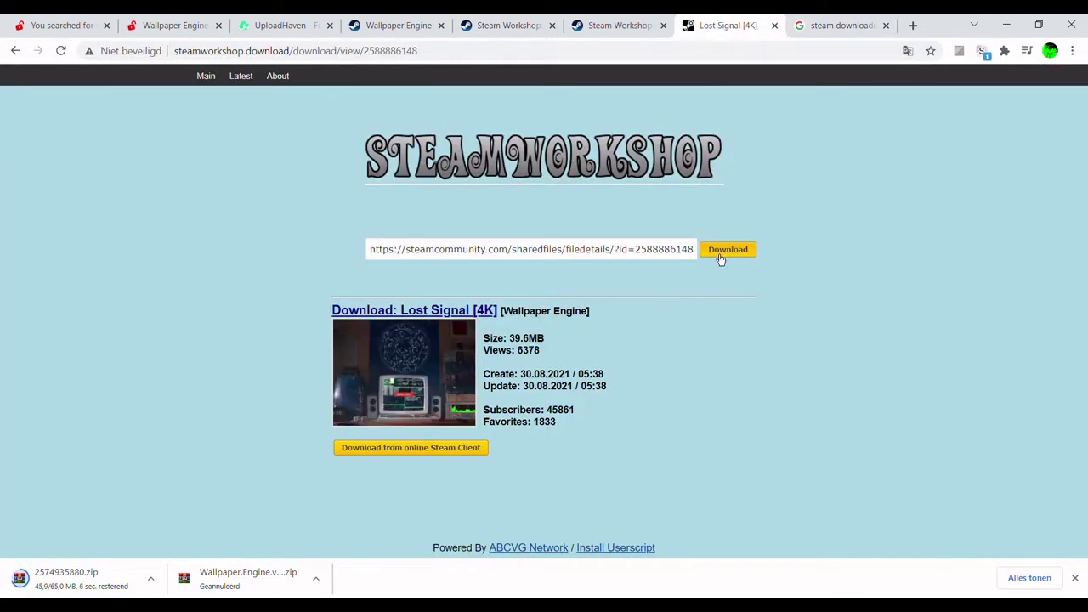
click(375, 449)
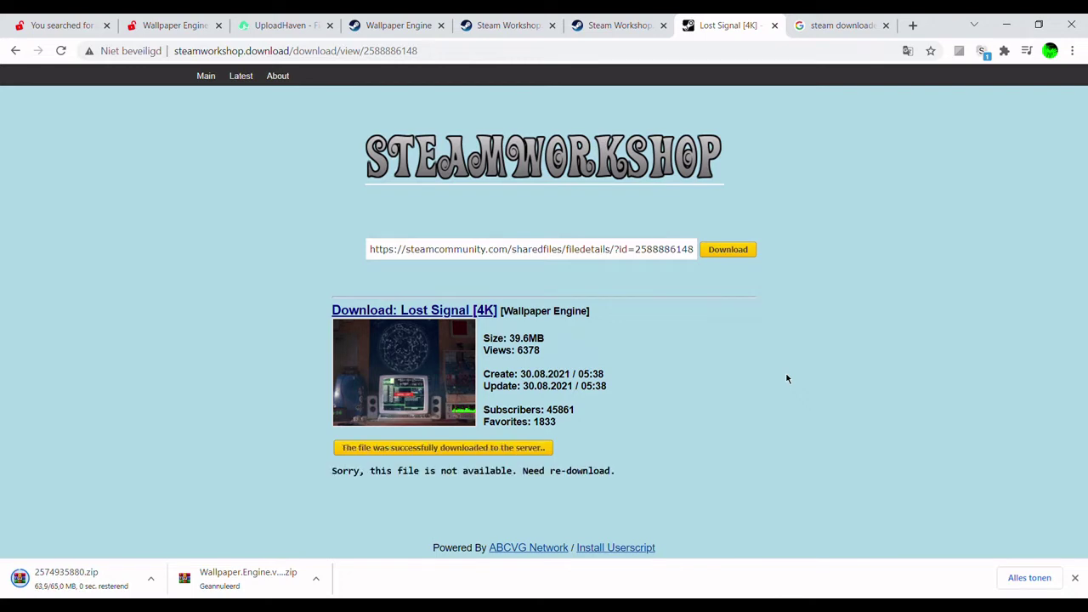
Step: Page through the Wallpaper Engine workshop gallery and open GHARLIERA in a new tab
click(398, 25)
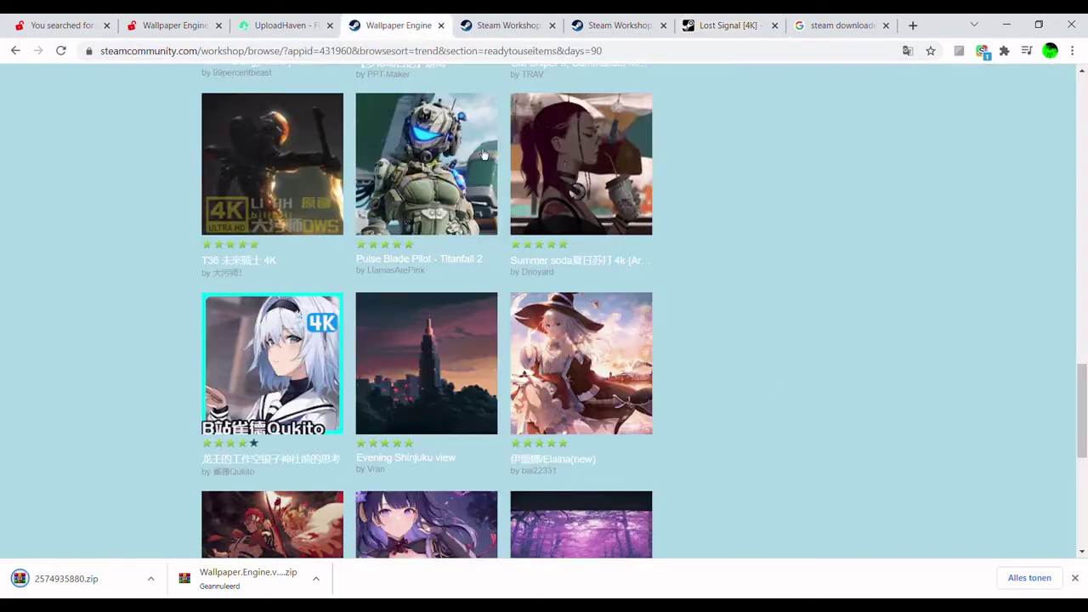
scroll(551, 467, down, 5)
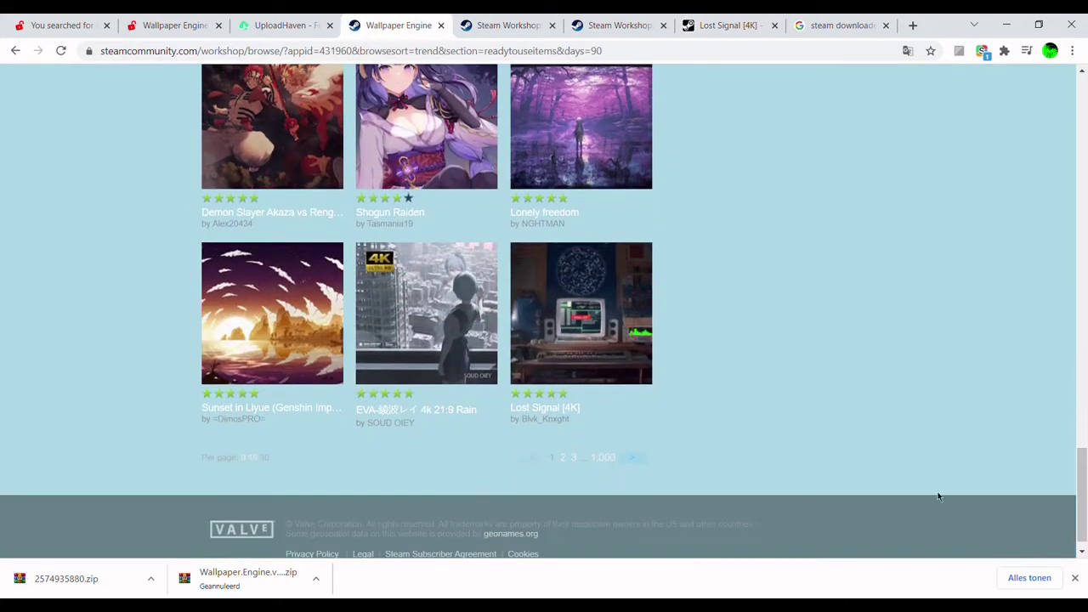
click(562, 457)
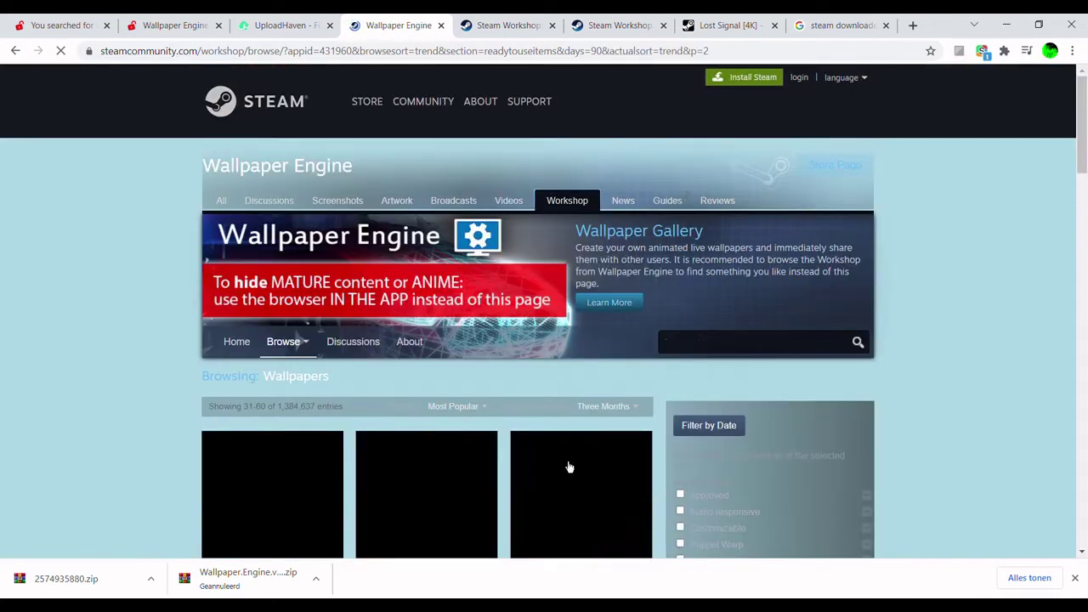
scroll(638, 448, down, 3)
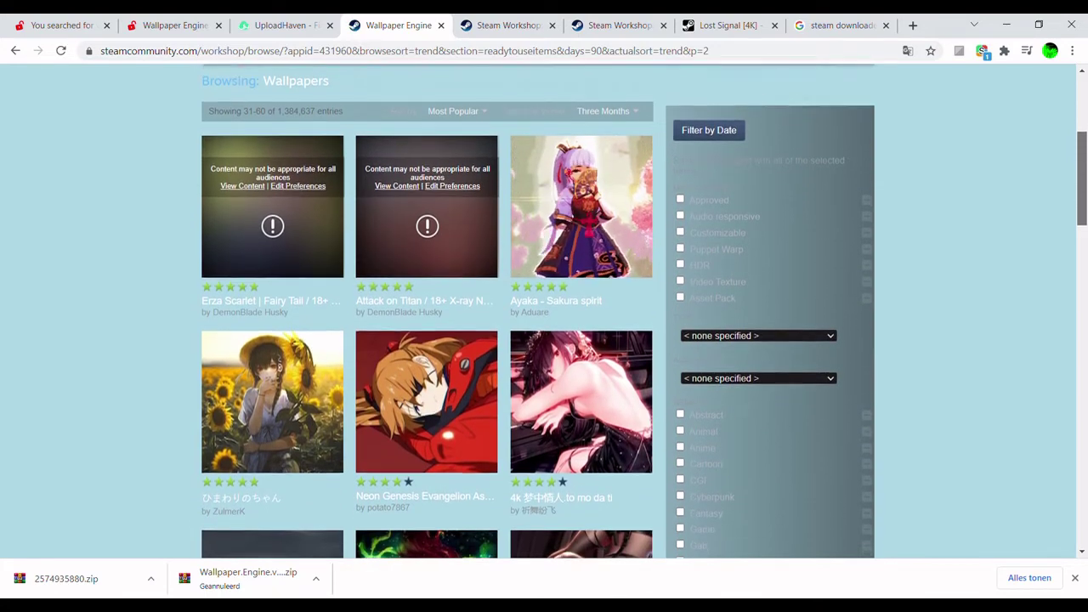
scroll(544, 340, down, 1)
scroll(543, 340, down, 1)
scroll(544, 339, down, 3)
scroll(544, 340, down, 2)
scroll(543, 340, down, 5)
scroll(543, 340, down, 2)
scroll(544, 340, down, 3)
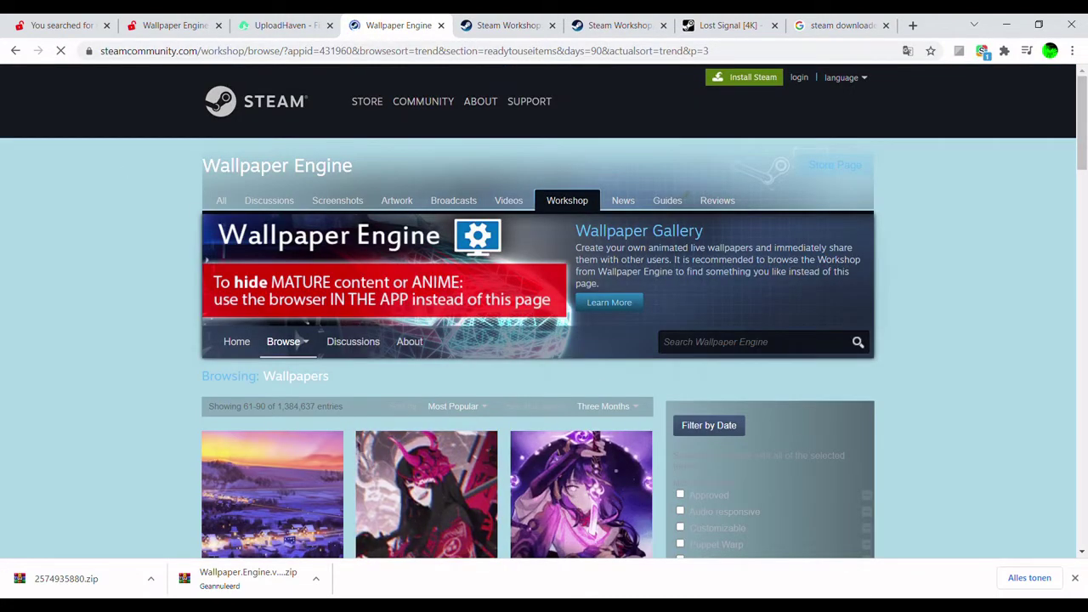
scroll(1069, 247, down, 1)
scroll(474, 242, down, 3)
scroll(474, 241, down, 1)
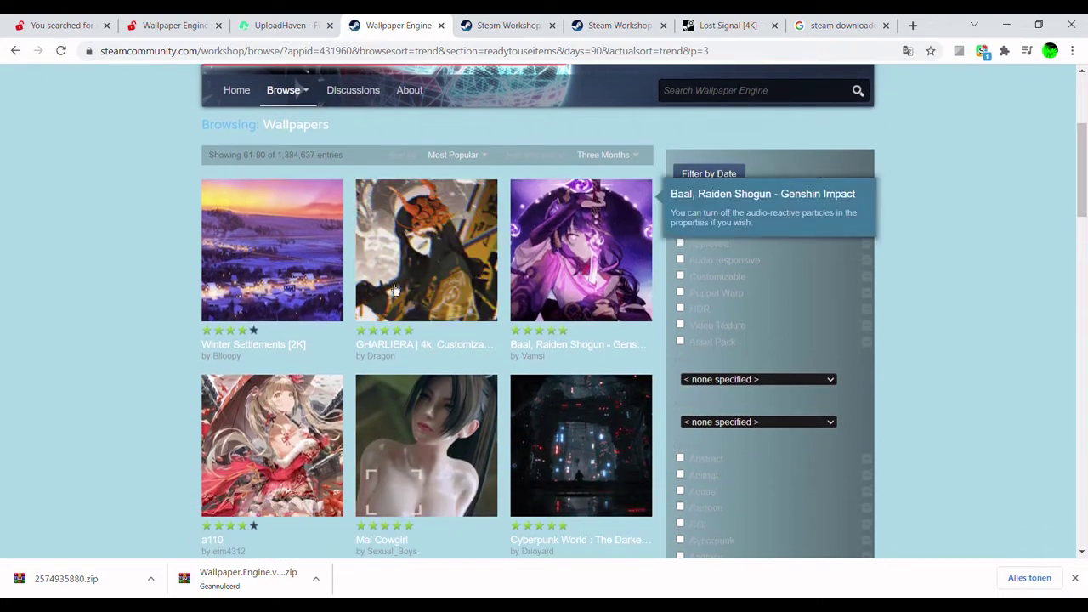
middle_click(474, 241)
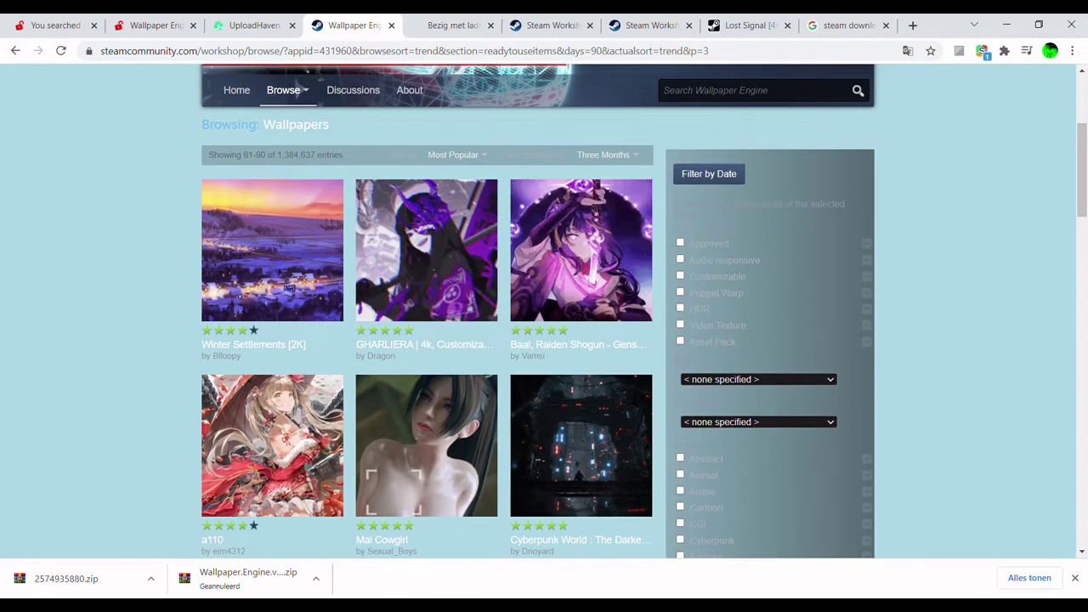
Step: Switch to the GHARLIERA | 4k, Customizable, Audio Reactive page and select its address
scroll(474, 241, down, 5)
scroll(544, 306, up, 6)
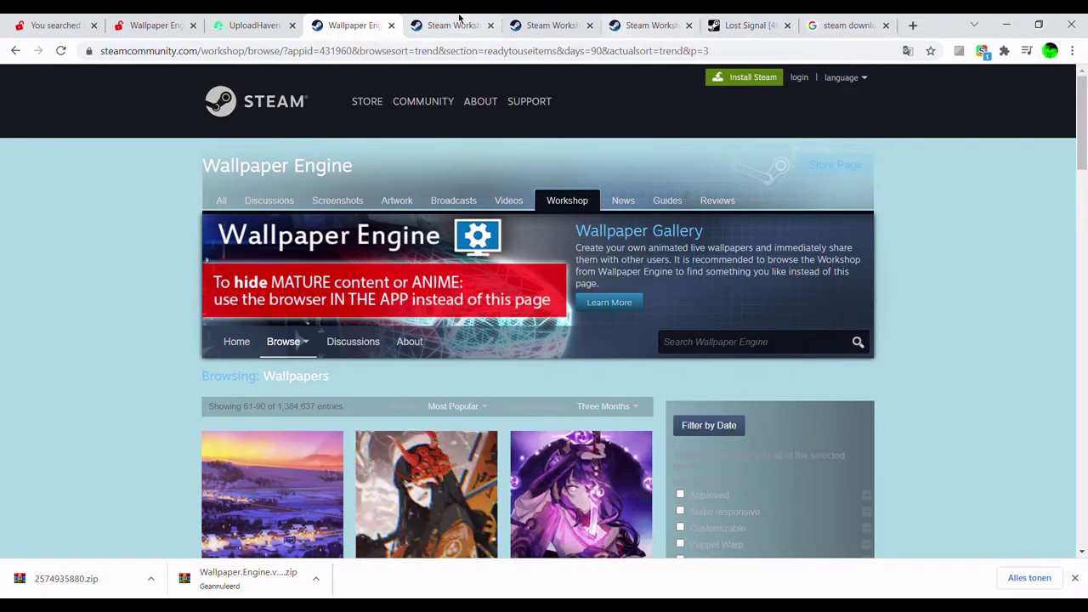
click(429, 25)
click(535, 55)
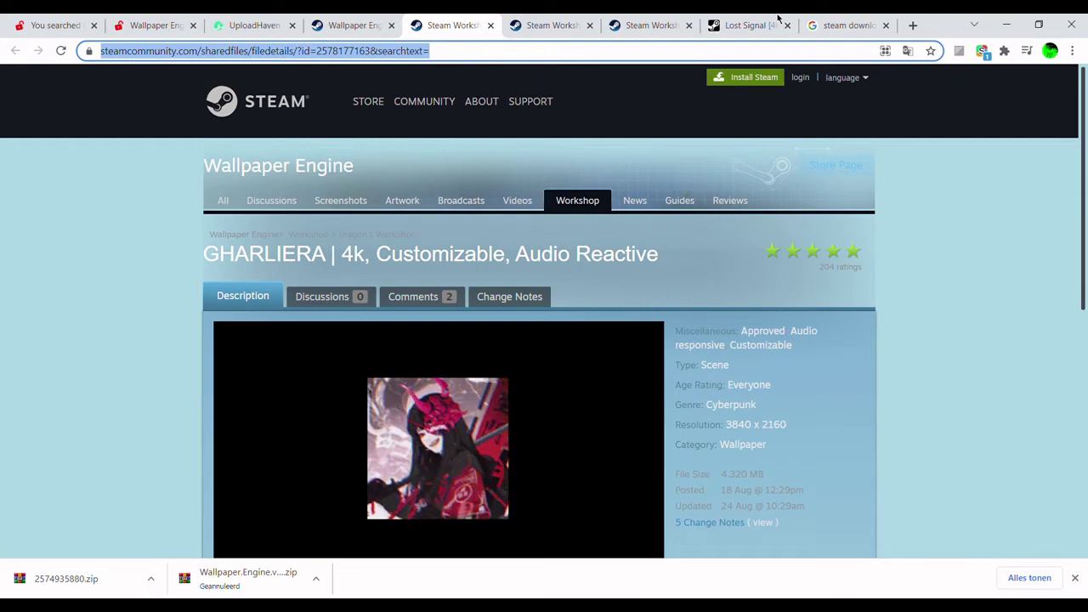
Step: Paste the GHARLIERA link into steamworkshop.download and download it as 2578177163.zip
click(814, 19)
click(748, 25)
click(520, 249)
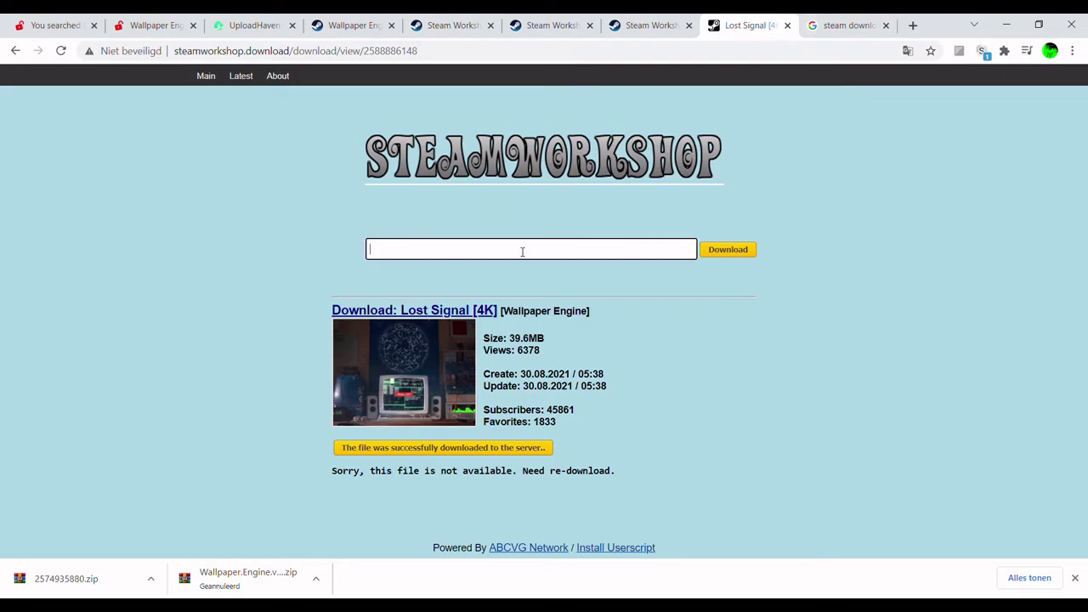
key(ctrl+v)
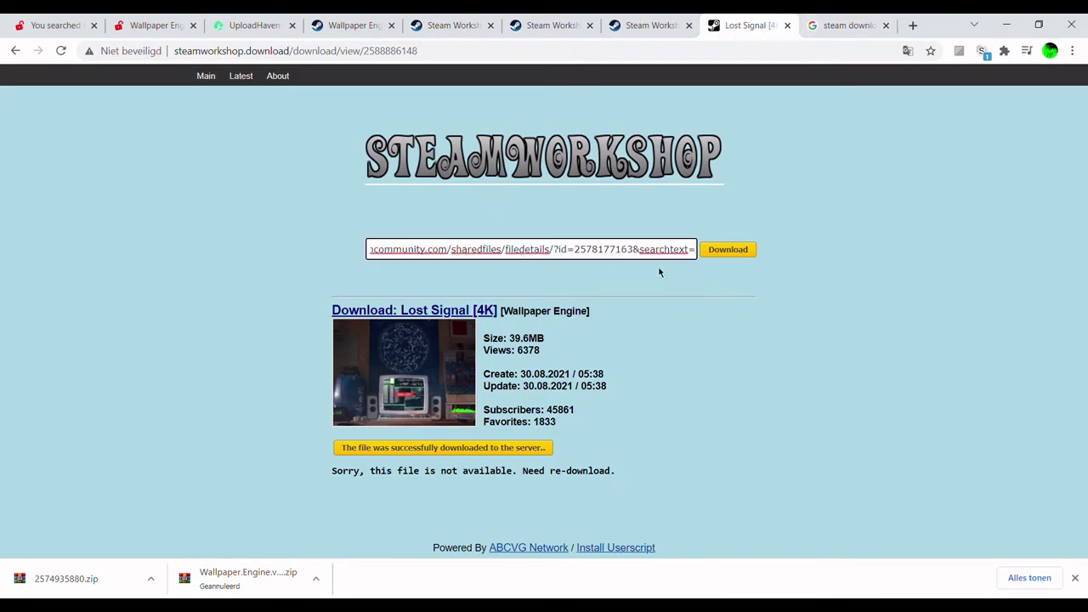
click(721, 261)
click(725, 255)
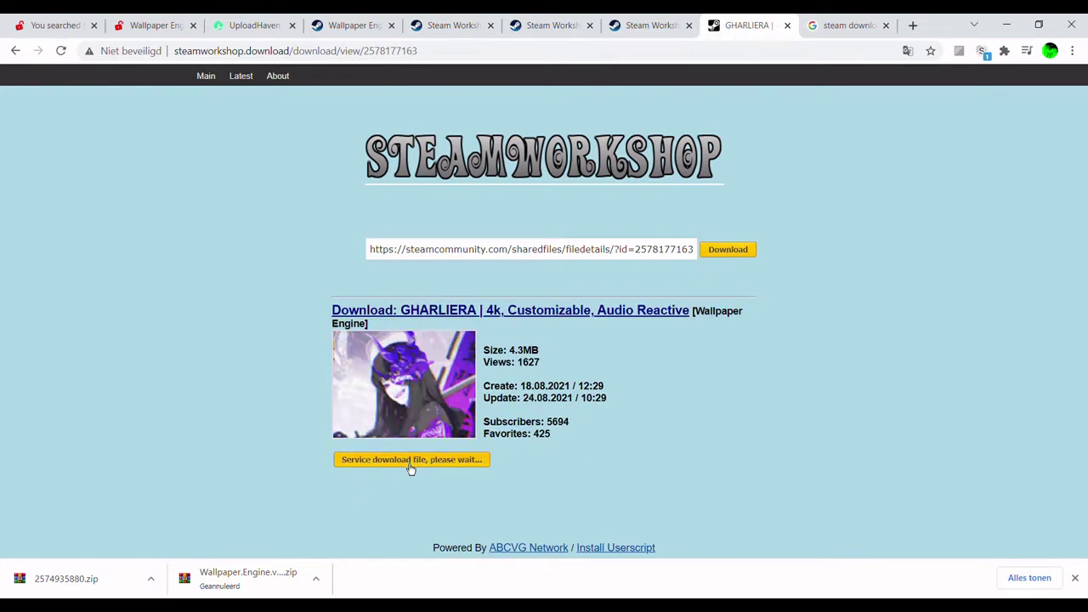
click(408, 462)
click(450, 497)
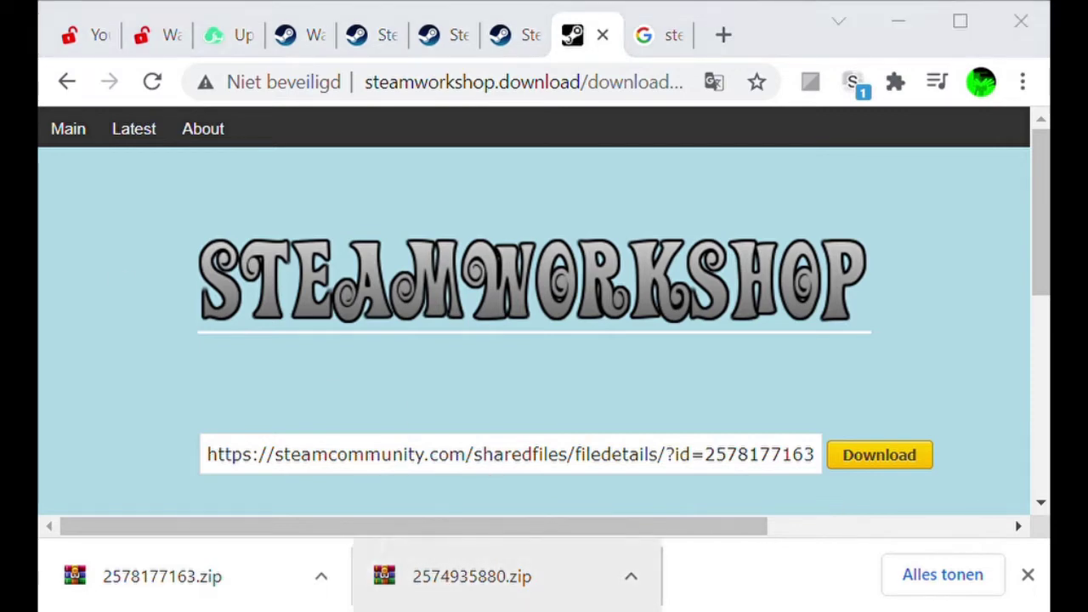
drag(119, 565, 510, 595)
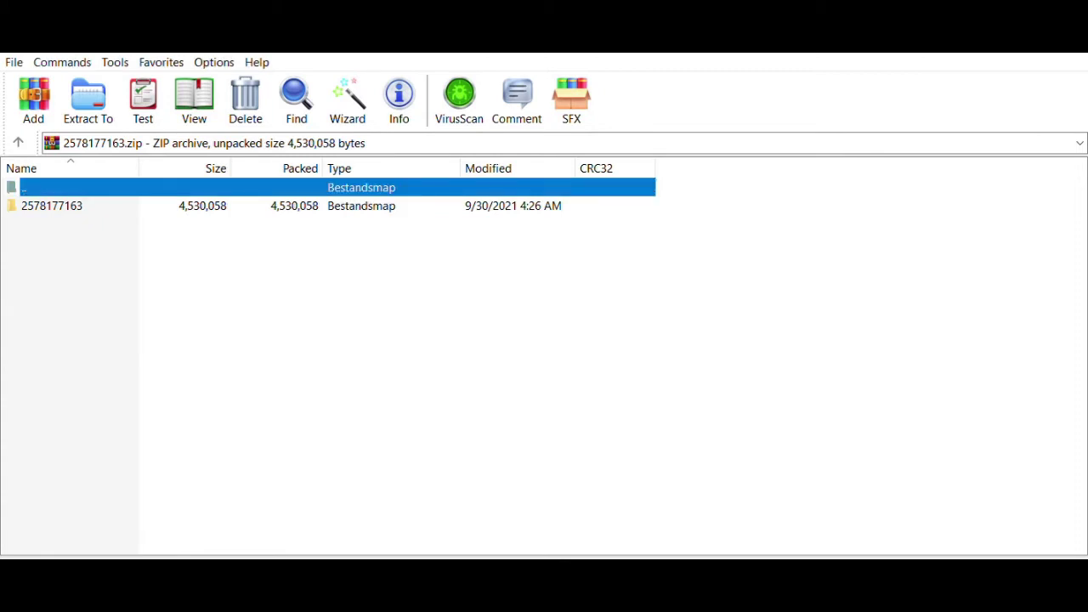
click(277, 207)
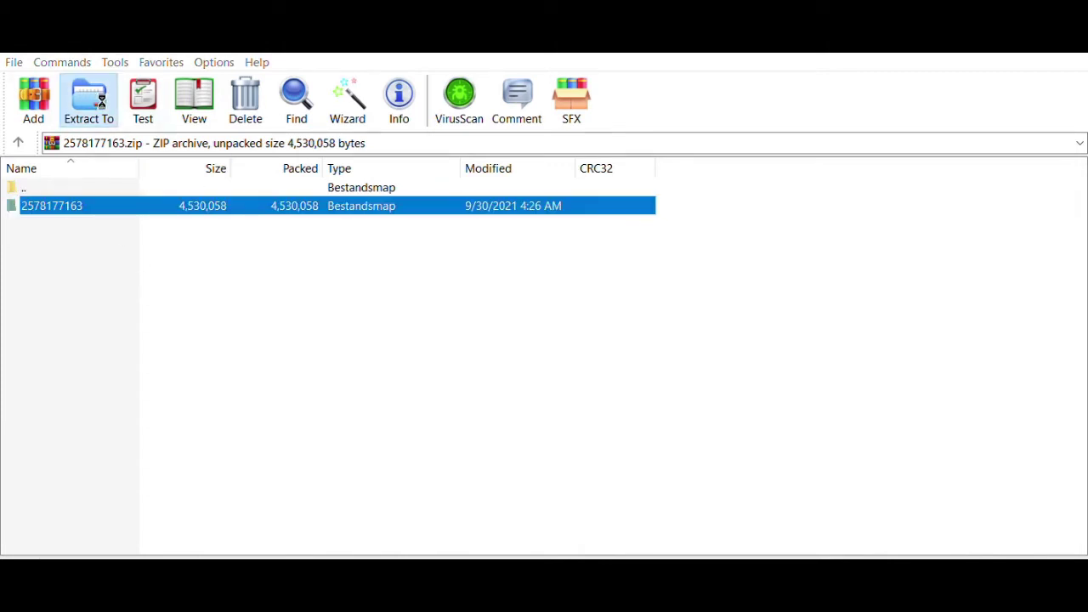
click(87, 96)
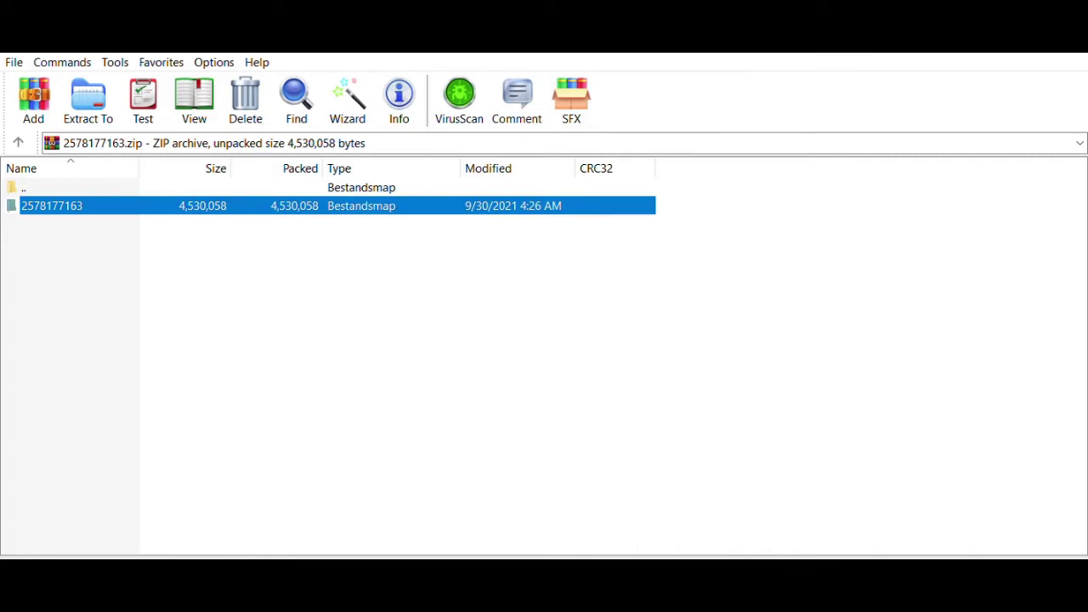
key(alt)
key(alt)
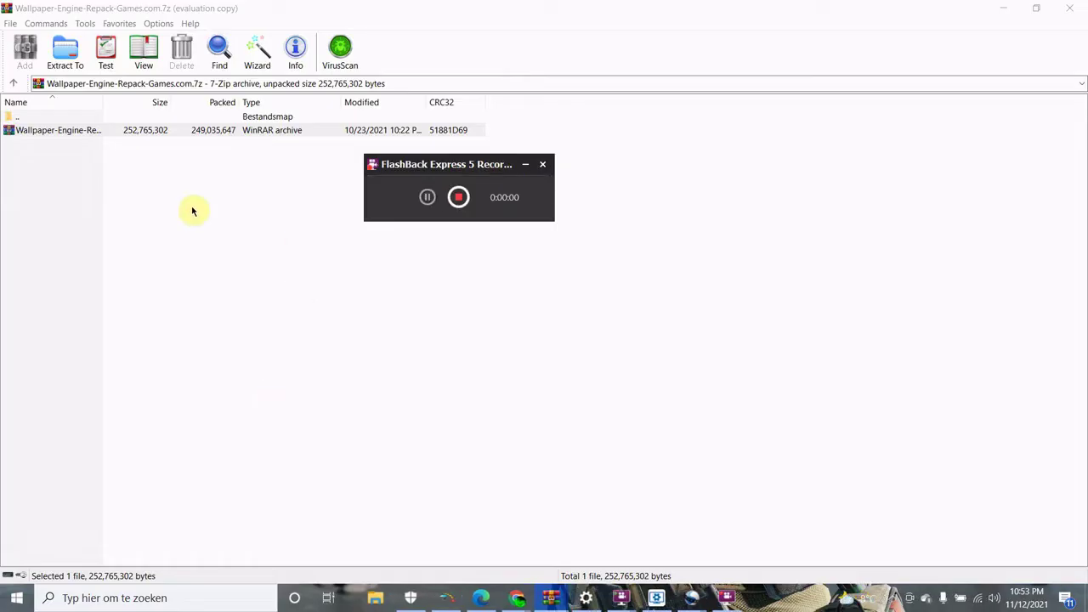
Step: Switch to the Wallpaper-Engine-Repack-Games.com.rar archive window
click(118, 187)
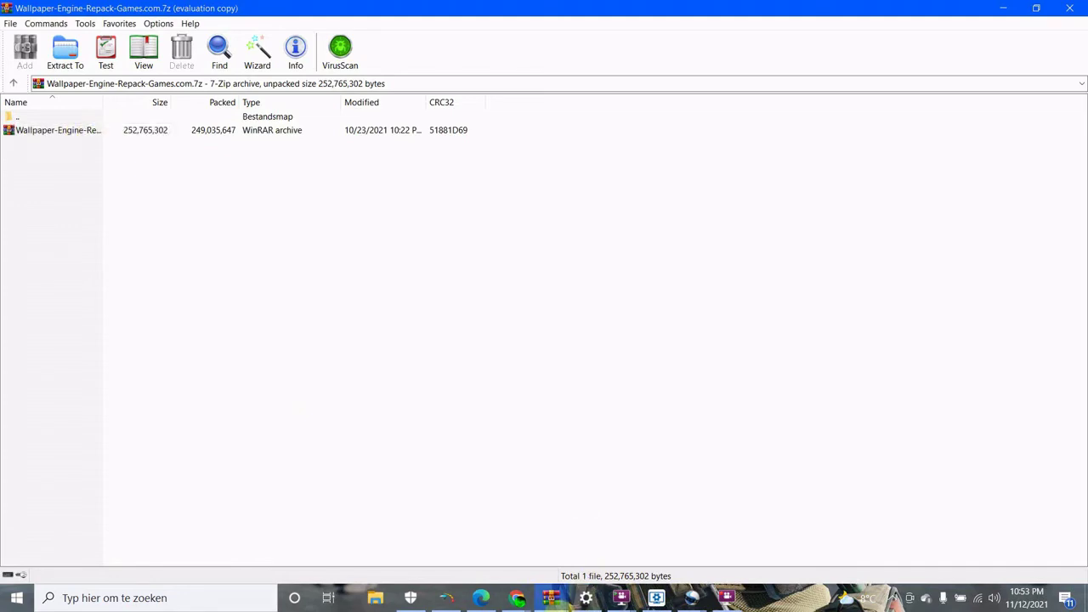
click(550, 597)
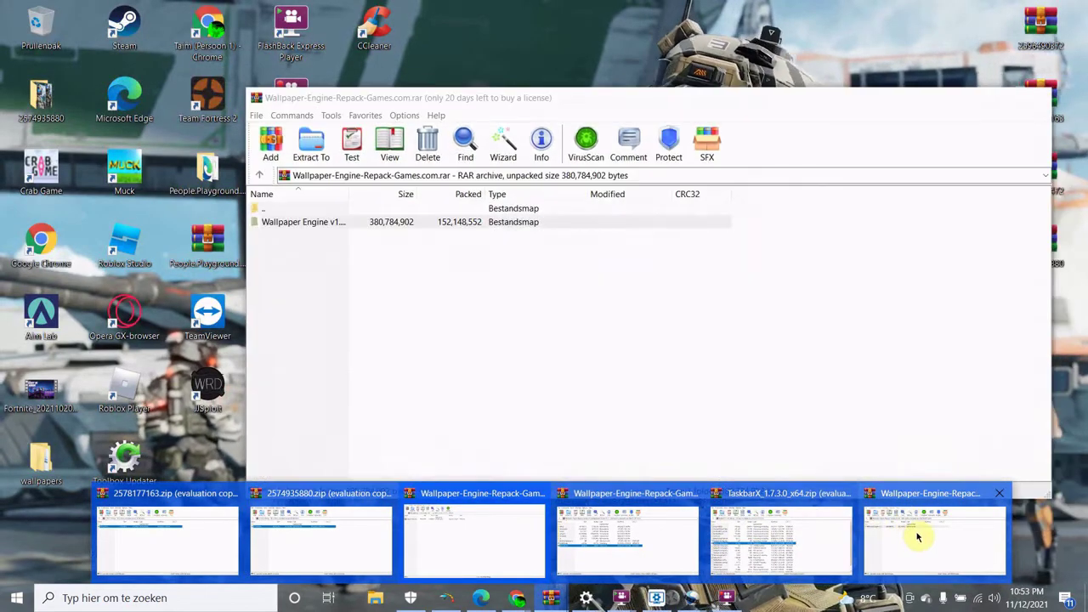
click(920, 534)
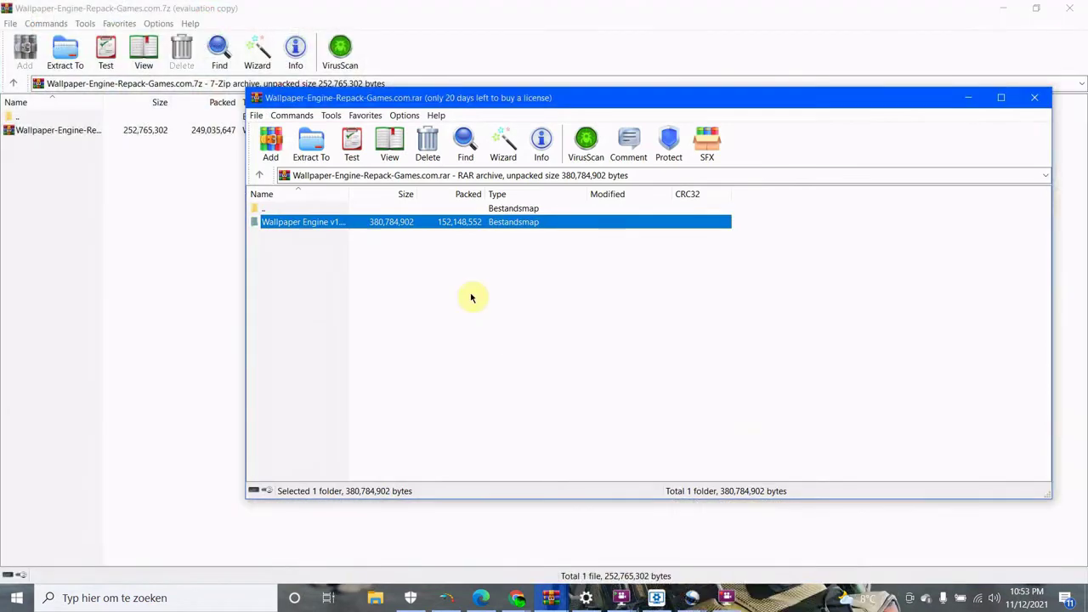
Step: Run launcher.exe from the Wallpaper Engine v1.7.7 folder and dismiss the archive warning
double_click(435, 221)
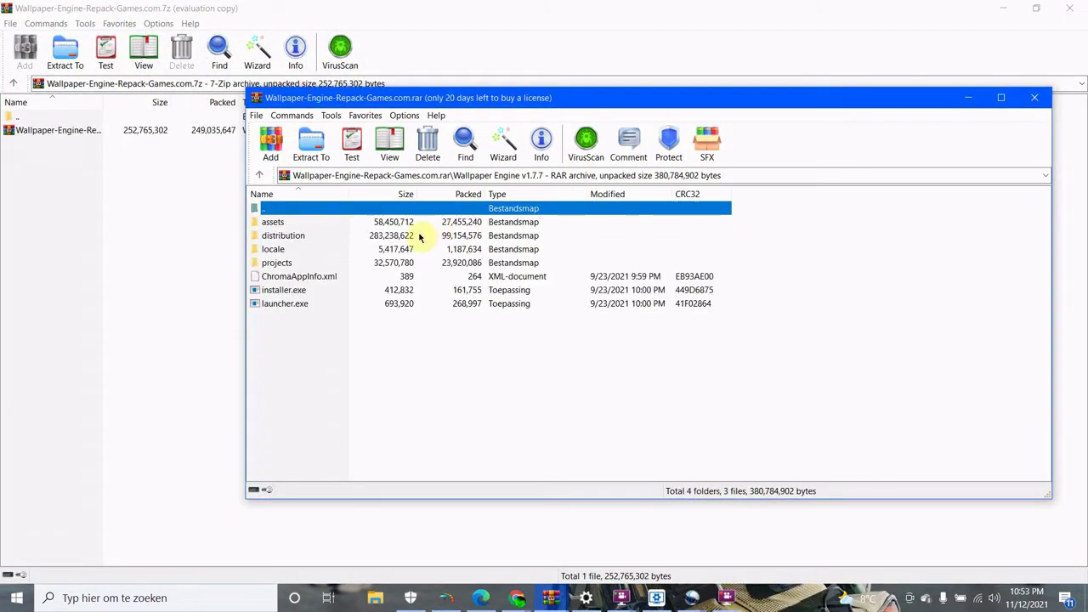
click(293, 308)
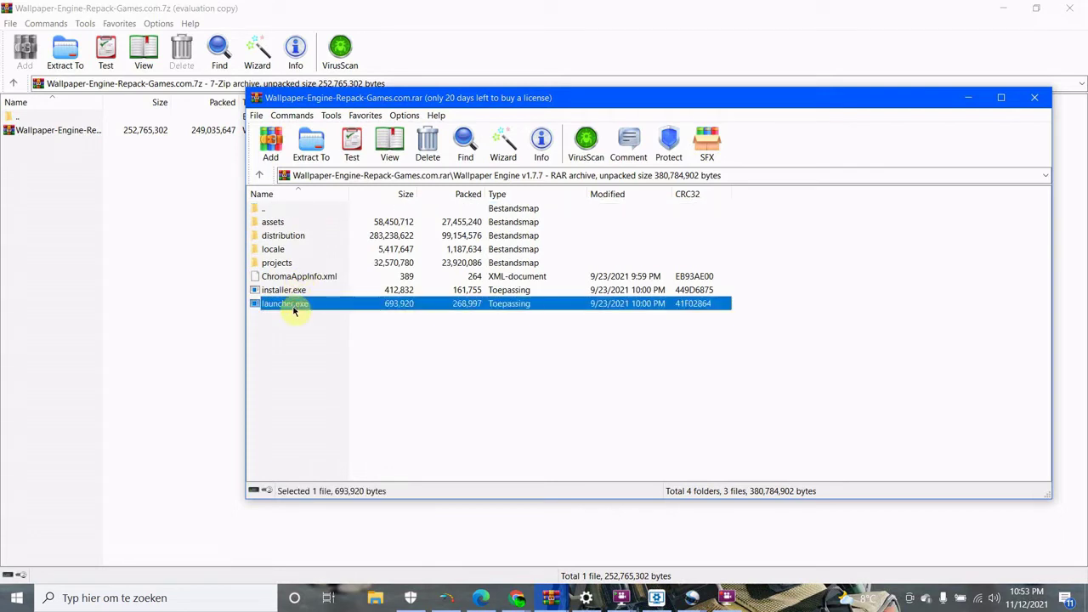
double_click(290, 308)
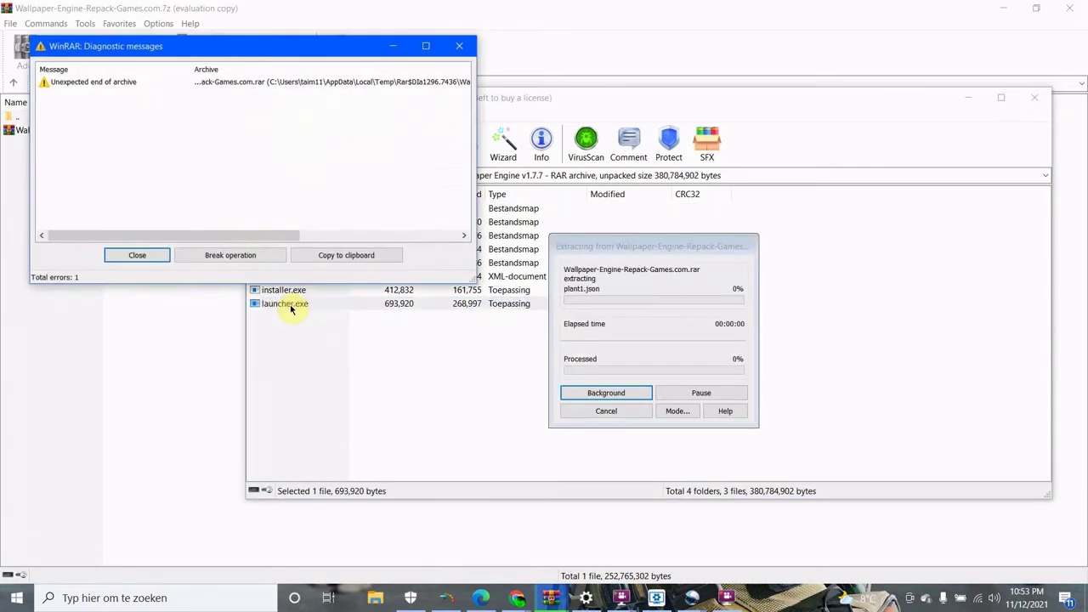
click(459, 46)
click(642, 414)
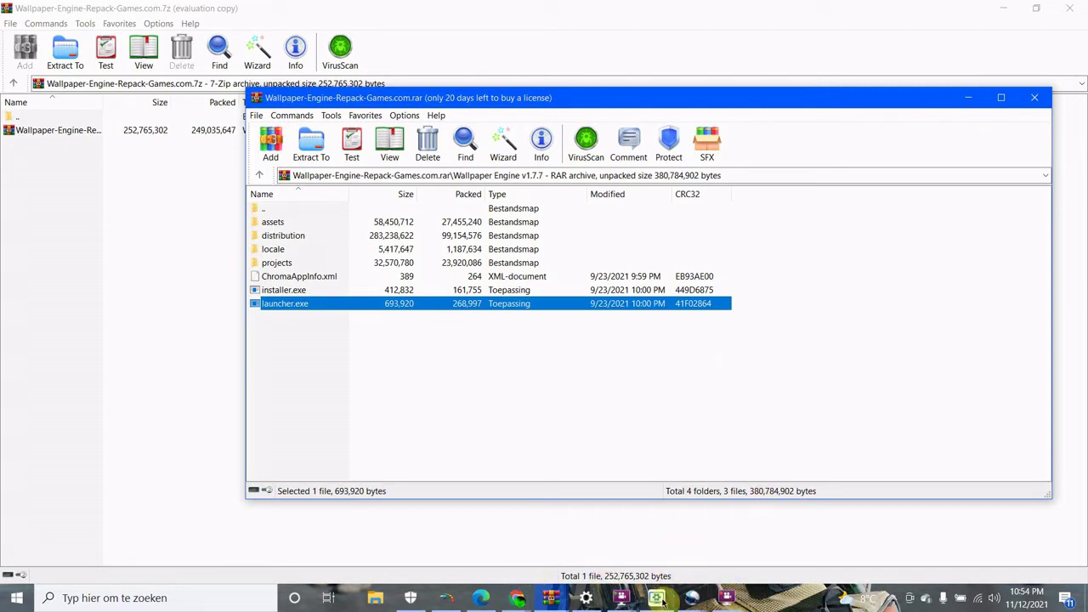
mouse_move(656, 598)
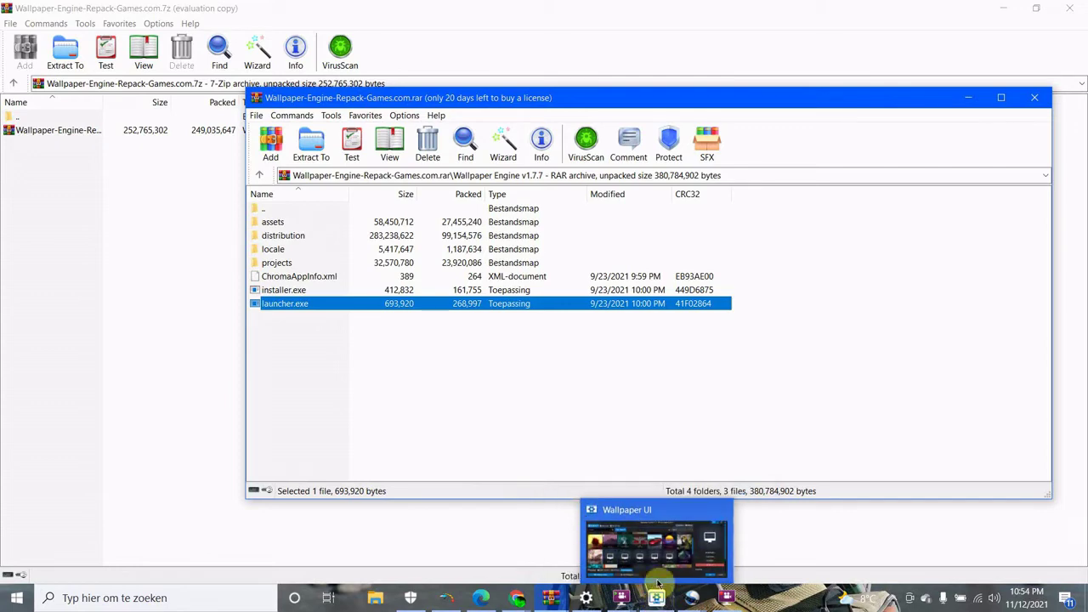
mouse_move(655, 544)
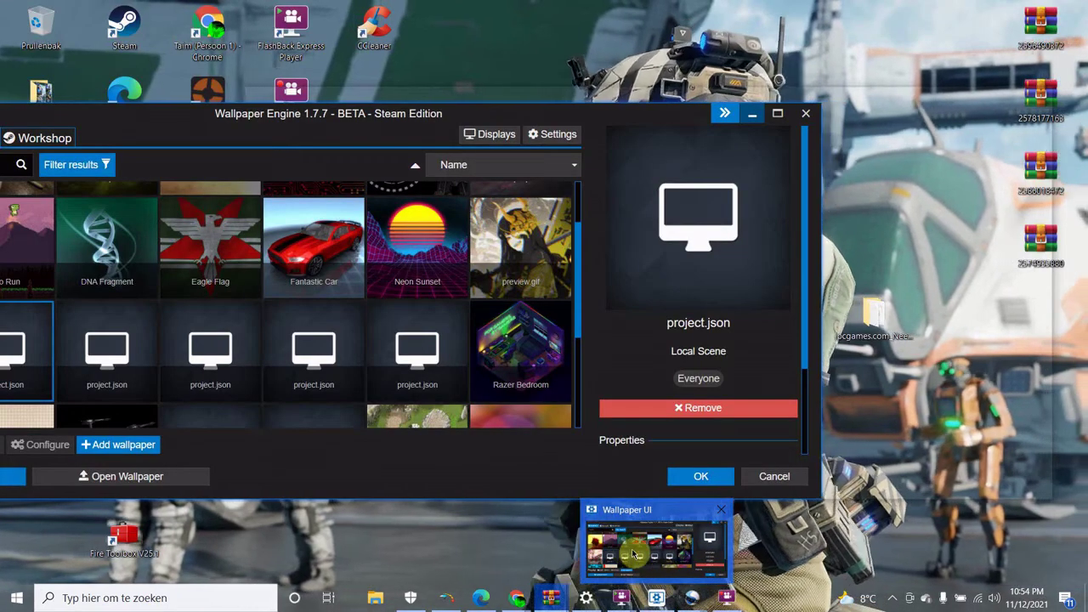
Step: Restore down and move Wallpaper Engine, then apply preview.gif as the wallpaper
click(618, 538)
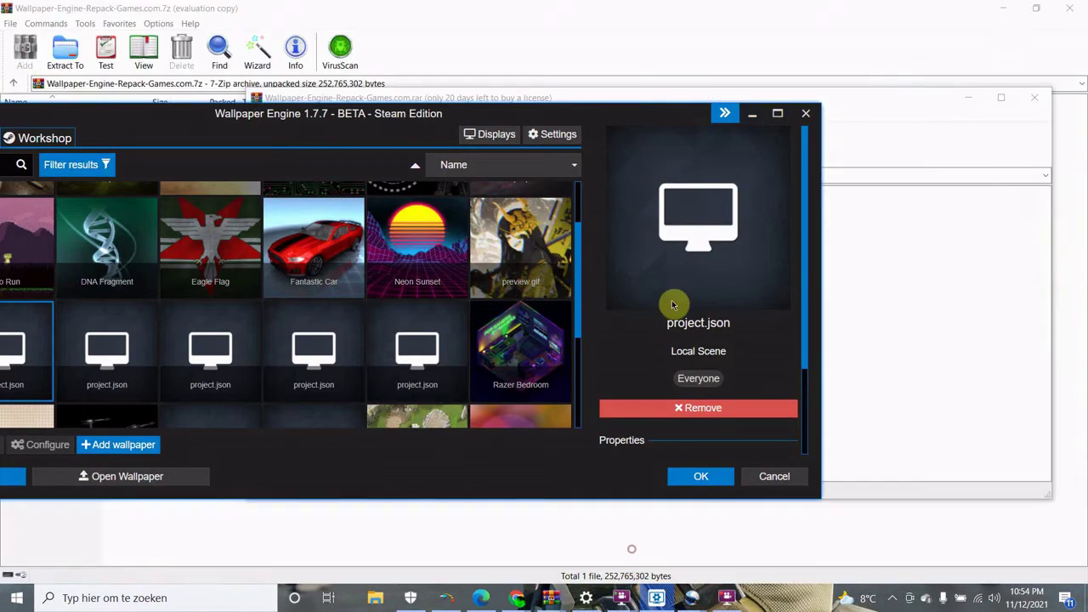
scroll(585, 288, up, 2)
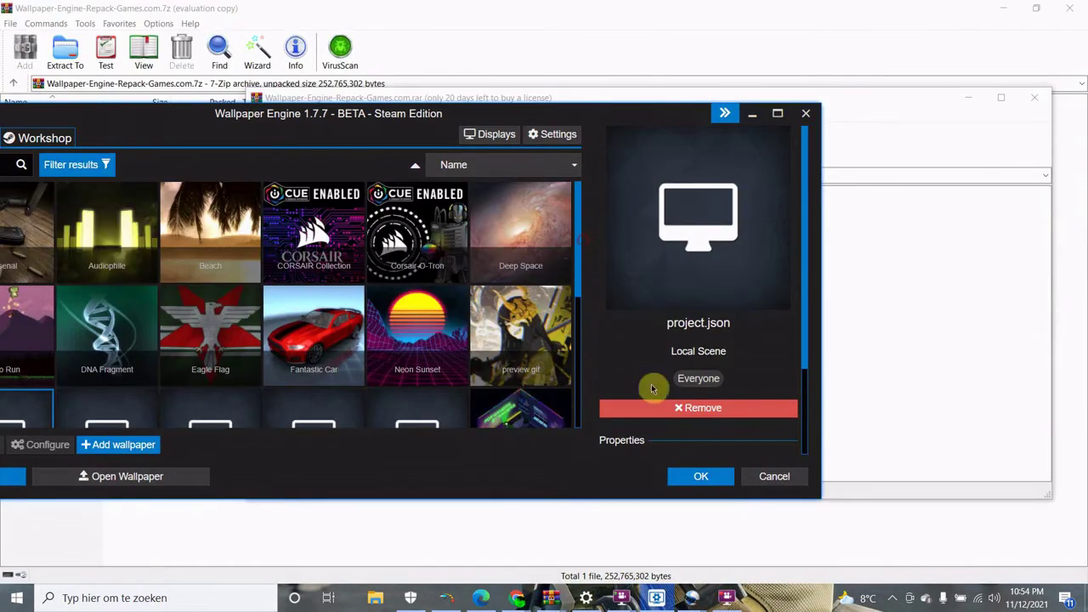
click(712, 602)
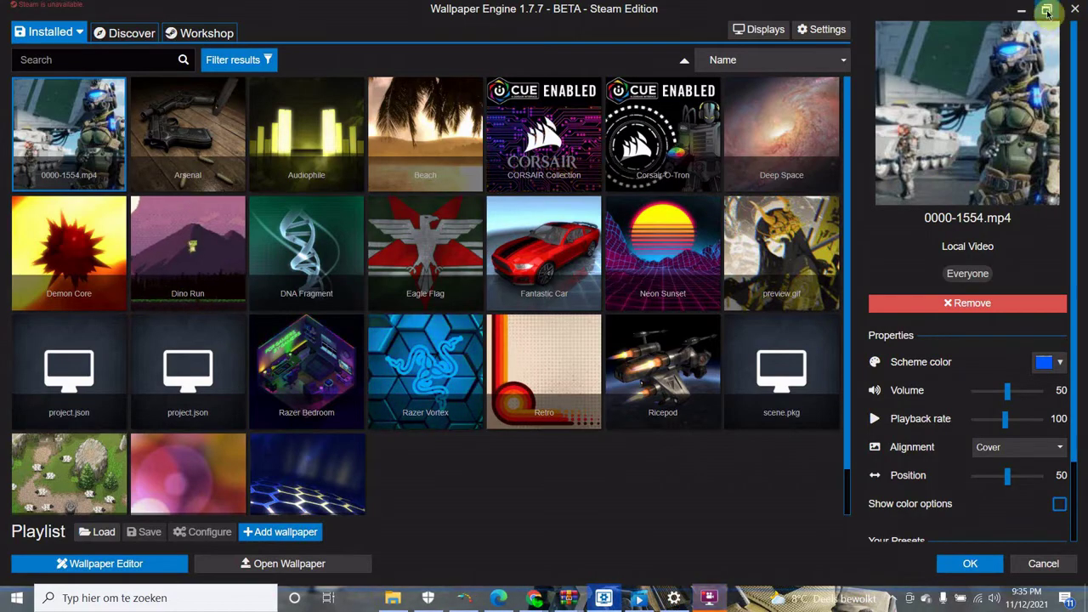
click(1046, 9)
mouse_move(669, 167)
mouse_down()
mouse_move(389, 259)
mouse_move(597, 287)
mouse_move(592, 161)
mouse_move(620, 179)
mouse_up()
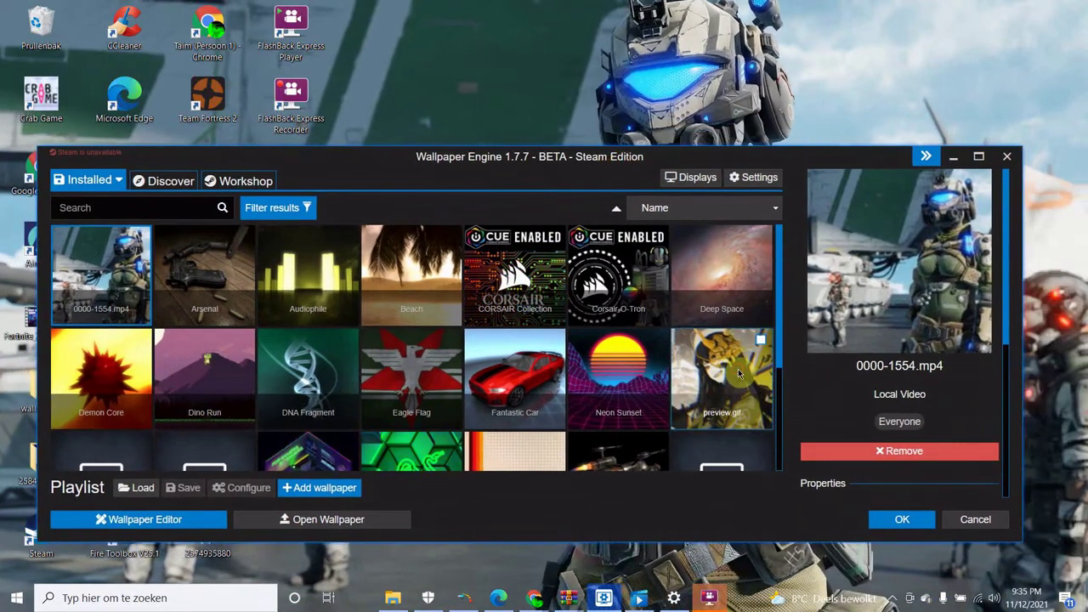
click(738, 374)
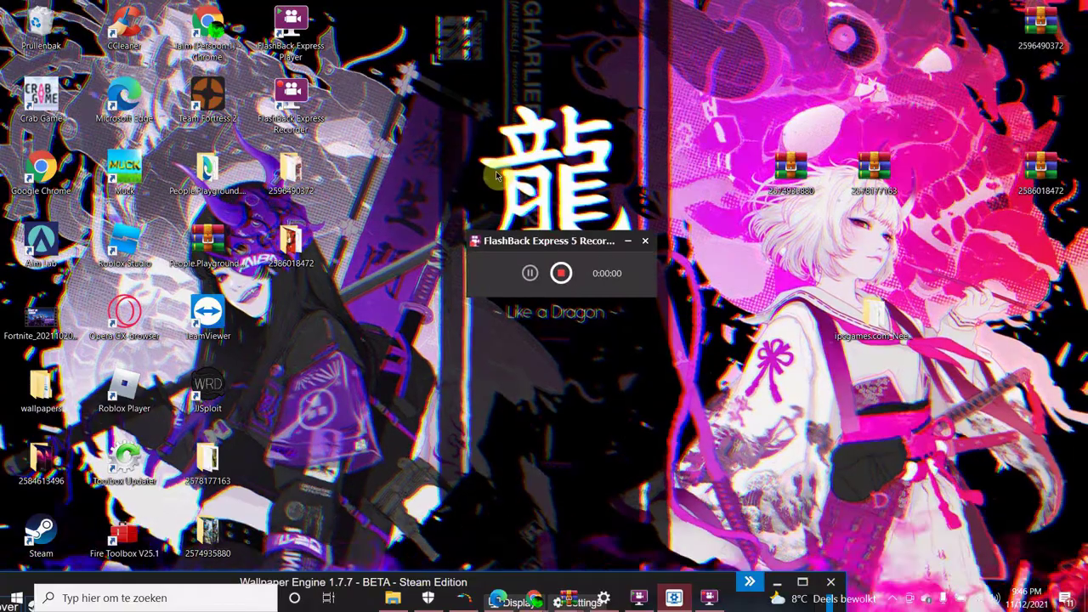
mouse_move(510, 246)
mouse_down()
mouse_move(848, 451)
mouse_move(786, 478)
mouse_up()
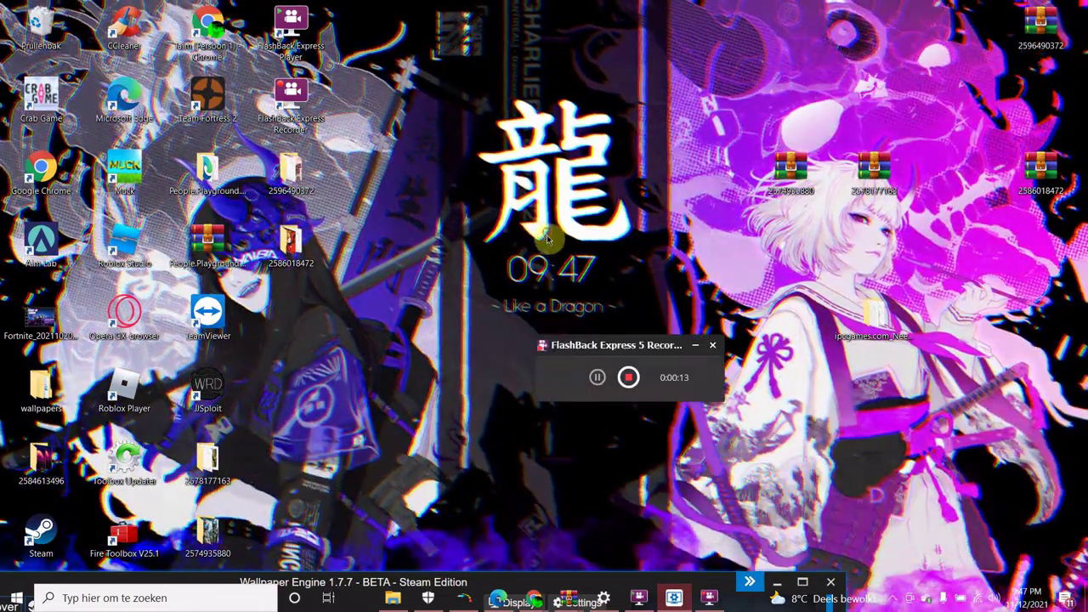
drag(547, 235, 557, 280)
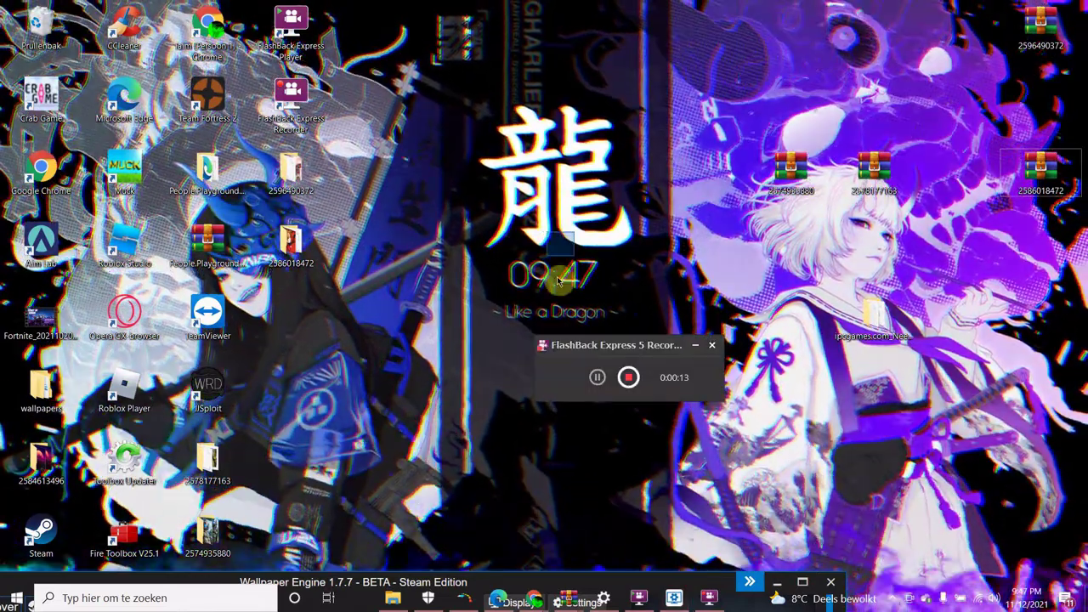
mouse_move(562, 345)
mouse_down()
mouse_move(510, 302)
mouse_move(514, 293)
mouse_up()
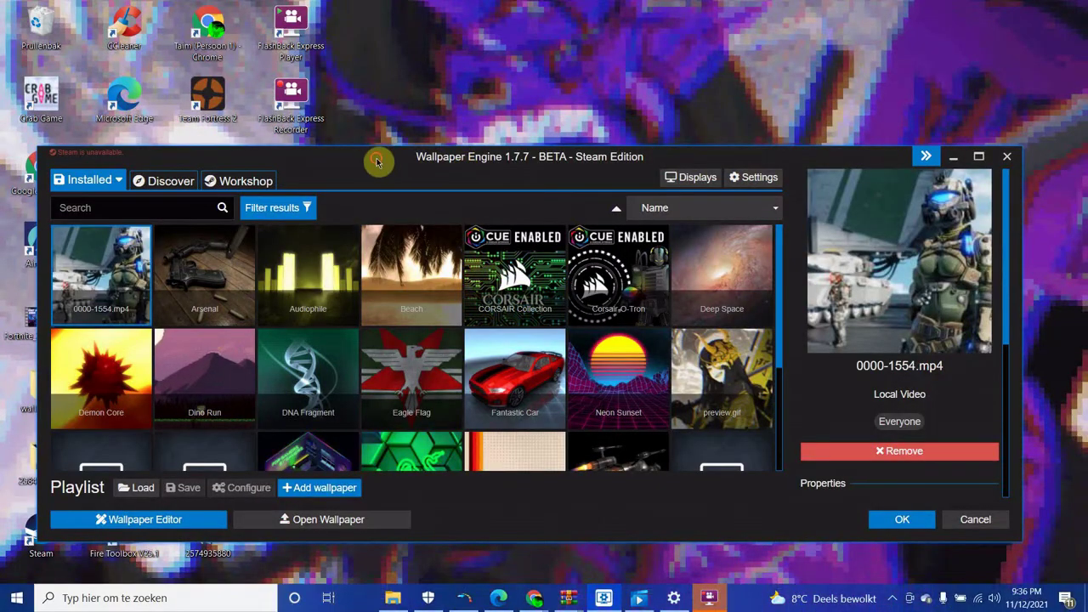
Step: Move the Wallpaper Engine window aside and minimize it to reveal the 0000-1554.mp4 wallpaper
mouse_move(376, 165)
mouse_down()
mouse_move(454, 211)
mouse_move(435, 151)
mouse_move(482, 233)
mouse_move(463, 273)
mouse_up()
drag(459, 174, 114, 192)
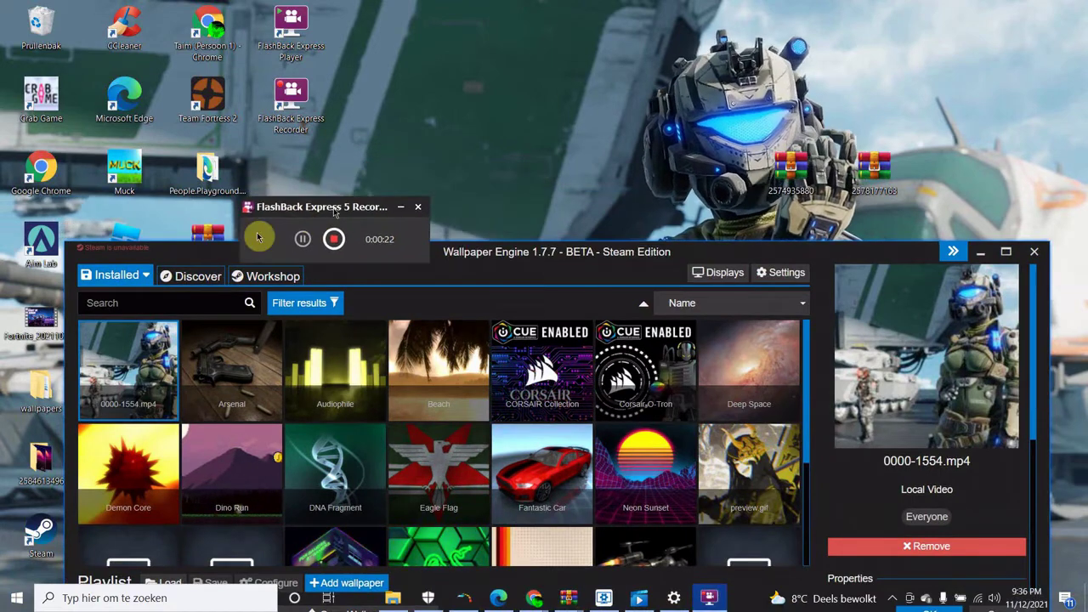
mouse_move(429, 282)
mouse_down()
mouse_move(403, 306)
mouse_move(479, 238)
mouse_move(471, 181)
mouse_up()
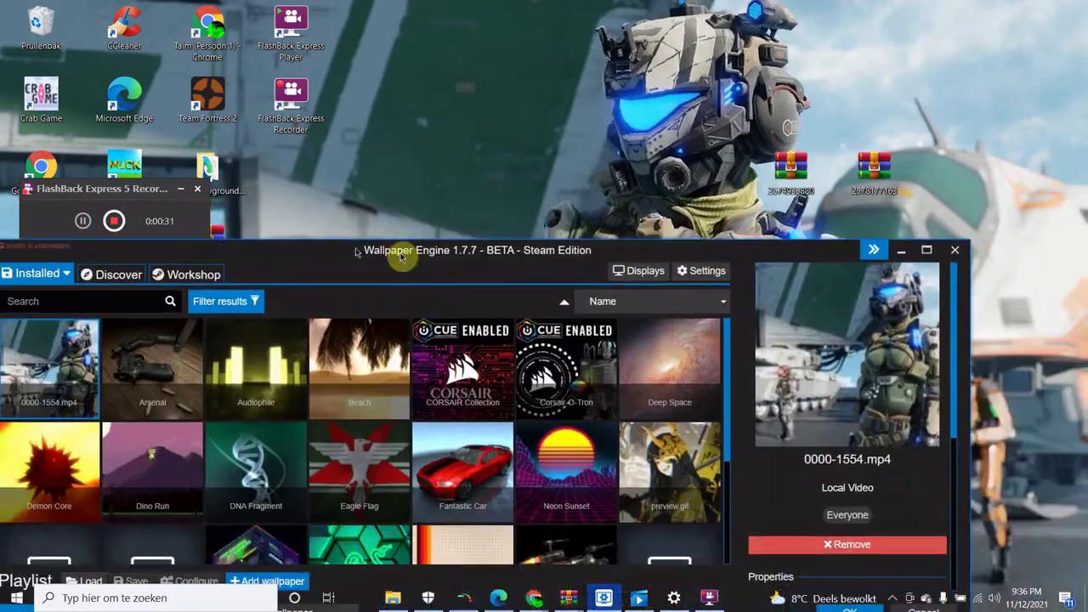
mouse_move(466, 197)
mouse_down()
mouse_move(430, 268)
mouse_move(400, 267)
mouse_move(514, 491)
mouse_move(513, 369)
mouse_move(494, 343)
mouse_up()
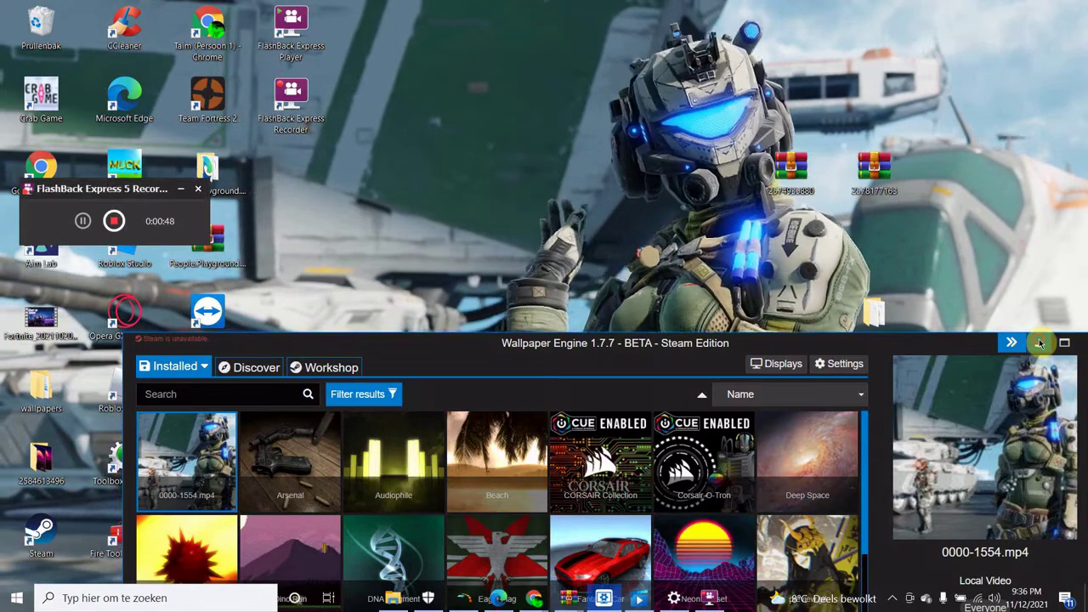
click(728, 329)
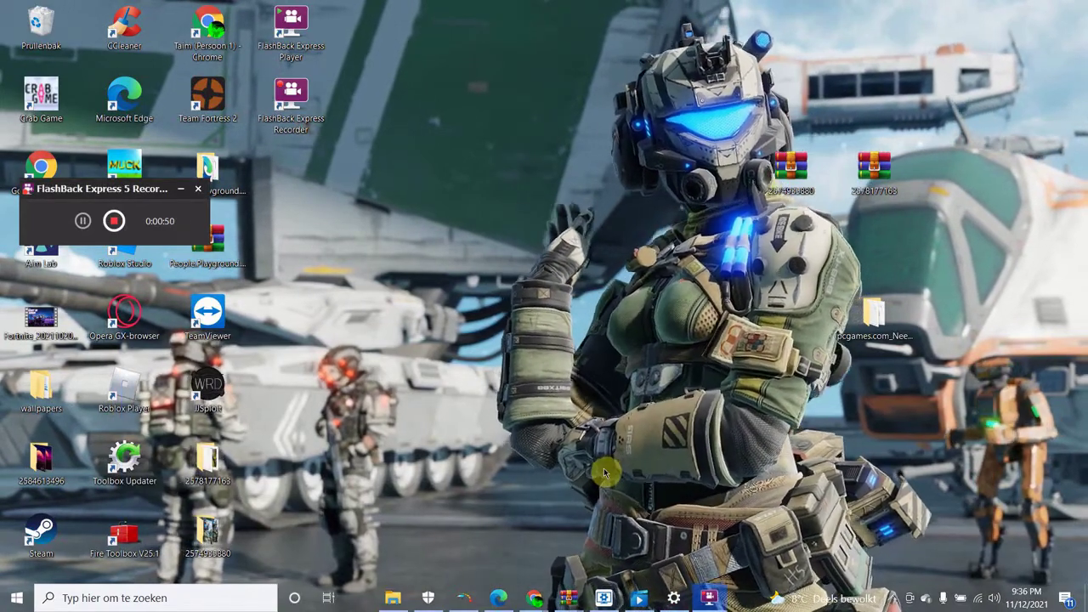